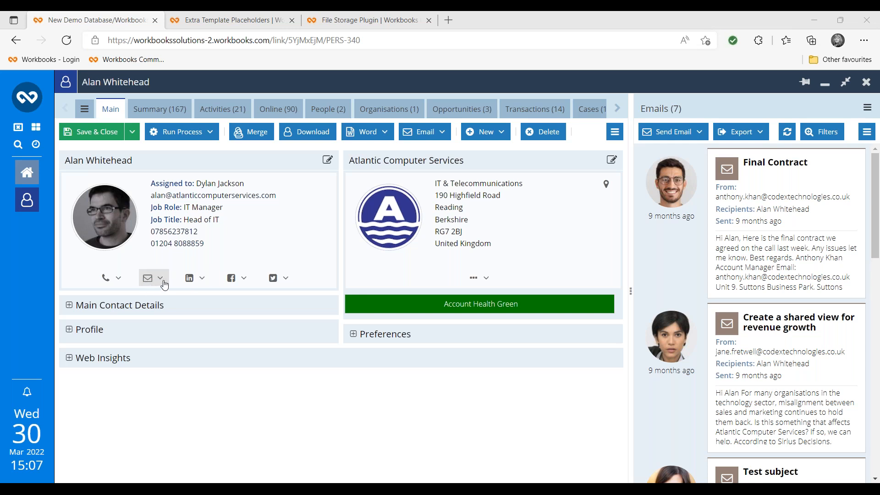
- From the contact's email icon, start a Workbooks email draft and maximise the [Draft] New Email window
{"action": "left_click", "coordinate": [158, 278]}
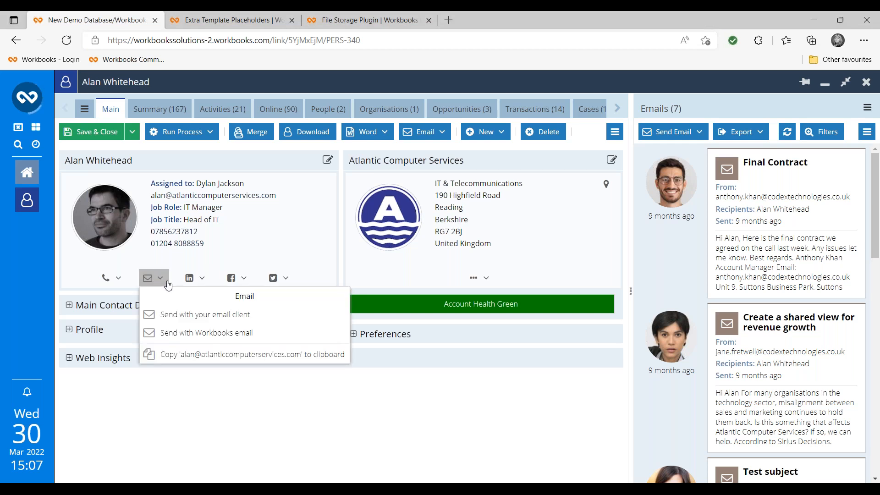
{"action": "left_click", "coordinate": [187, 335]}
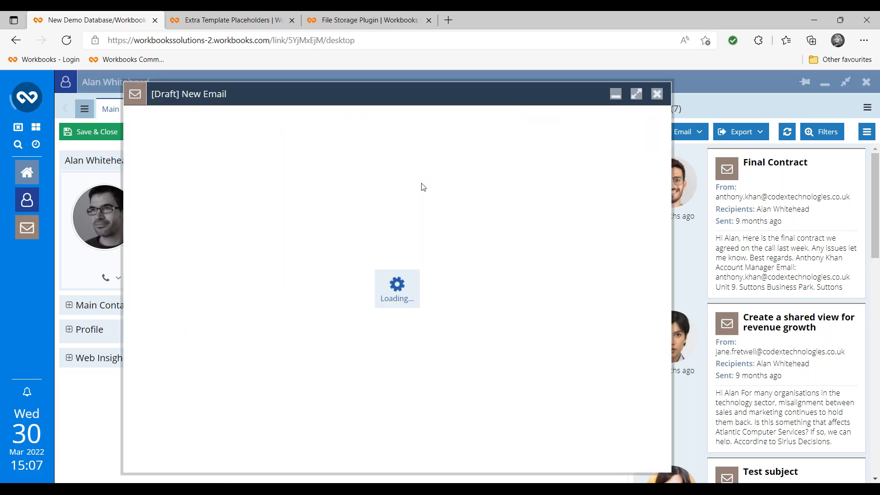
{"action": "left_click", "coordinate": [636, 94]}
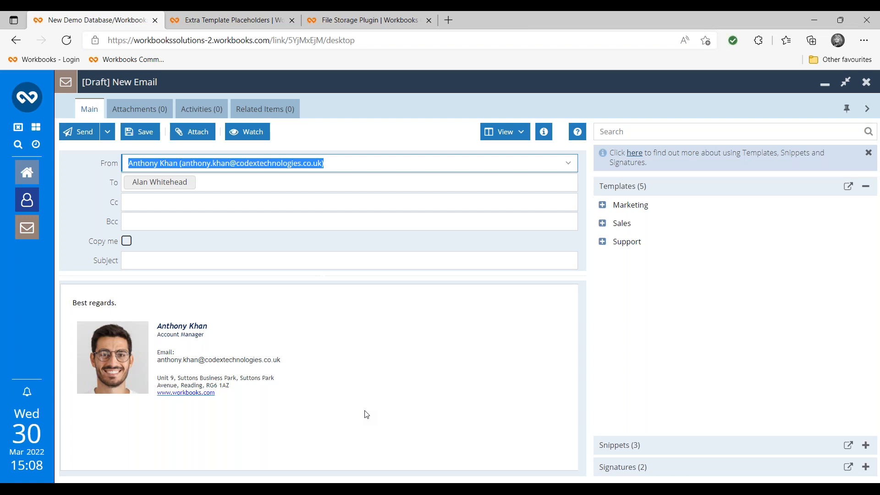
{"action": "left_click", "coordinate": [26, 104]}
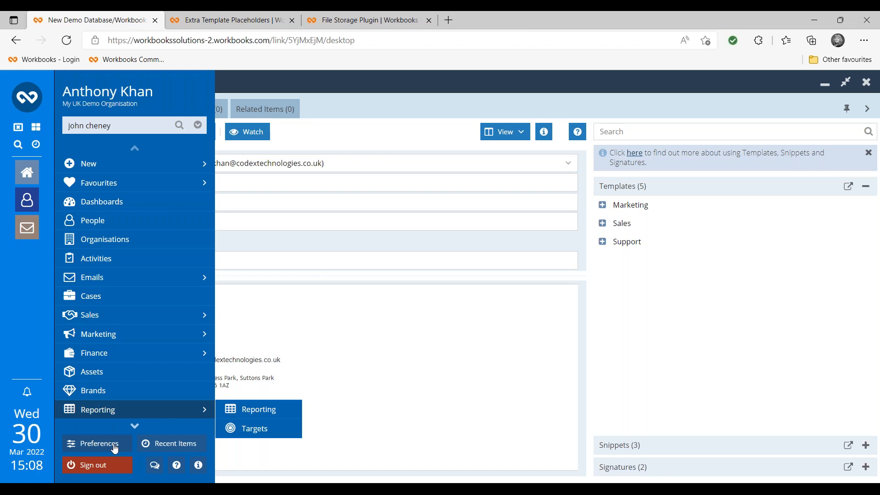
{"action": "left_click", "coordinate": [114, 445]}
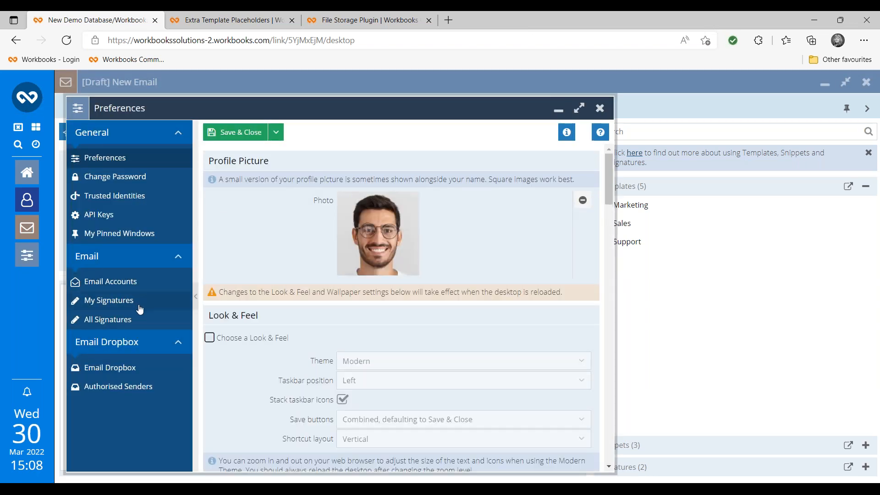
{"action": "left_click", "coordinate": [126, 307]}
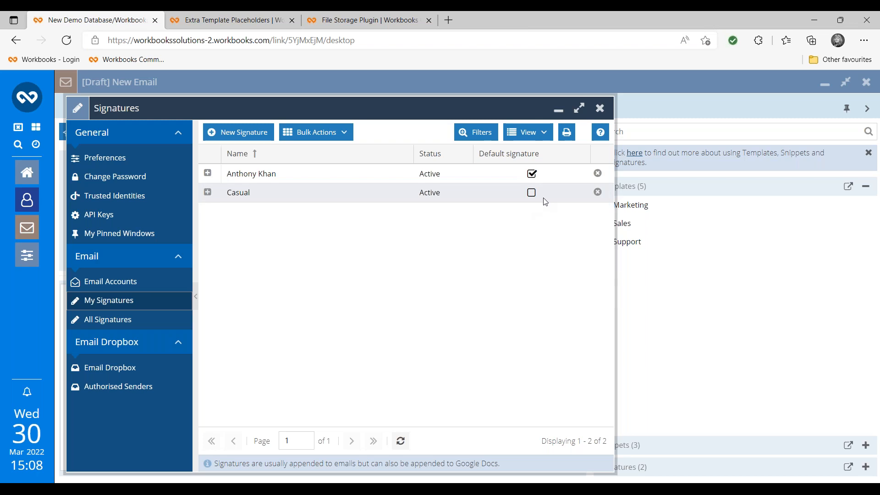
{"action": "left_click", "coordinate": [599, 108]}
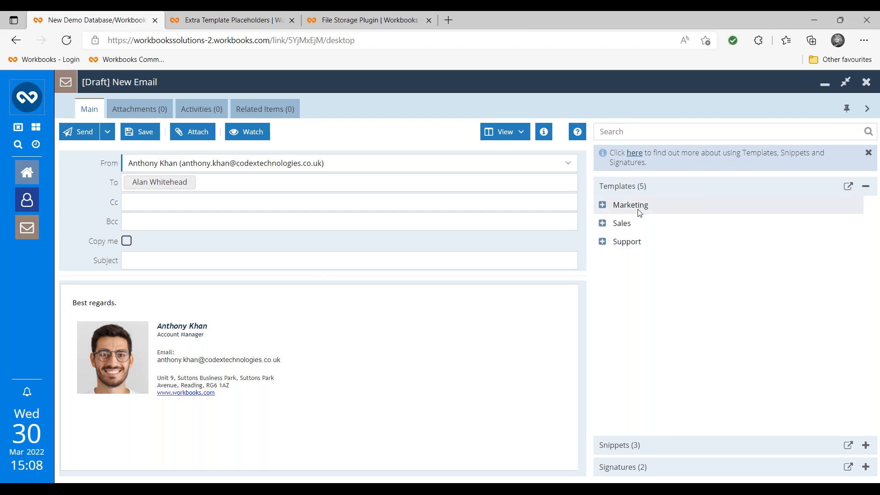
- Expand the Marketing and Support folders and preview both Case Portal - Registration templates without applying them
{"action": "left_click", "coordinate": [603, 207]}
{"action": "left_click", "coordinate": [602, 260]}
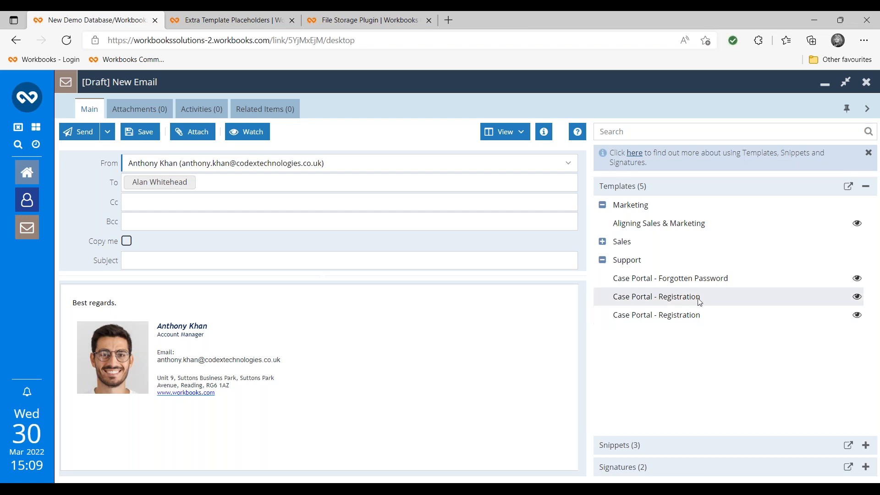
{"action": "left_click", "coordinate": [856, 296]}
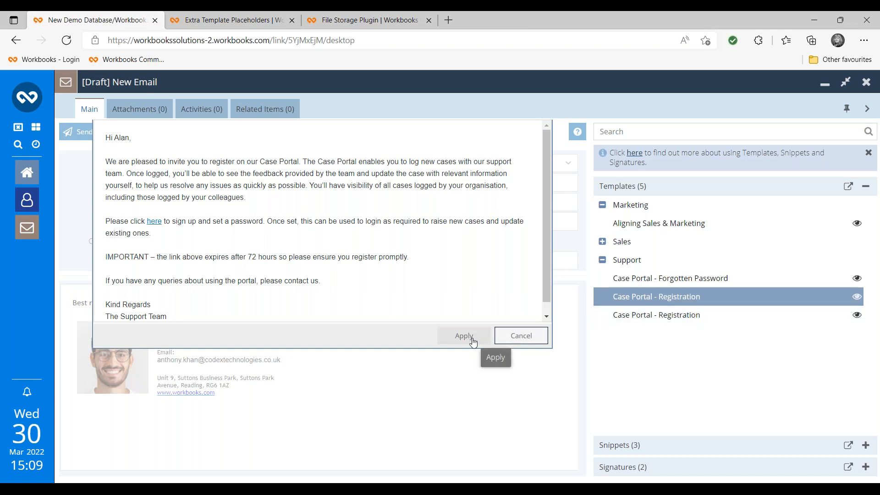
{"action": "left_click", "coordinate": [521, 335]}
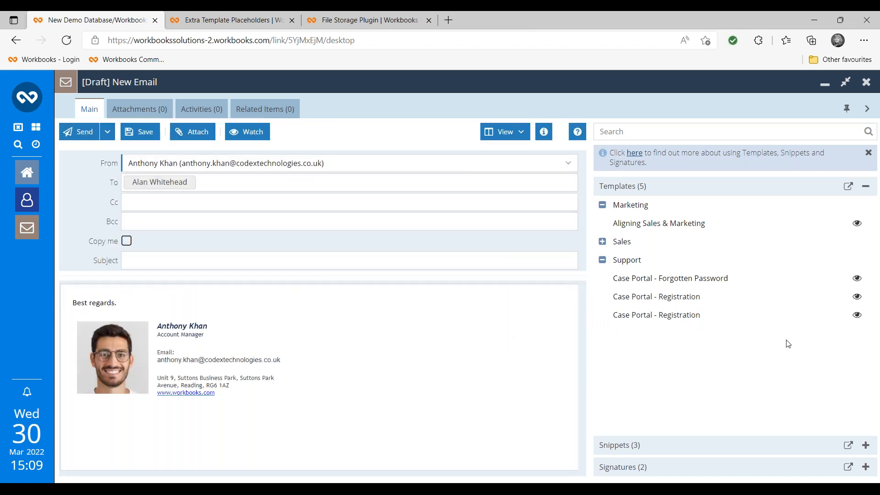
{"action": "left_click", "coordinate": [856, 316]}
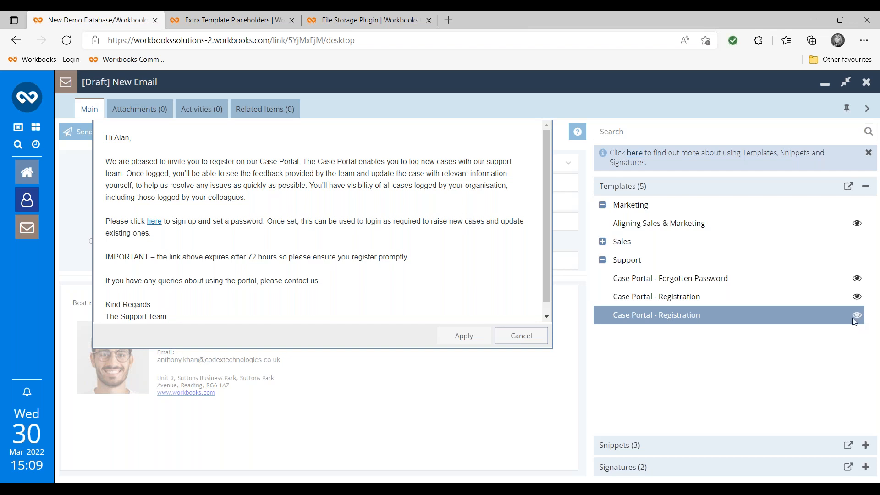
{"action": "left_click", "coordinate": [538, 339]}
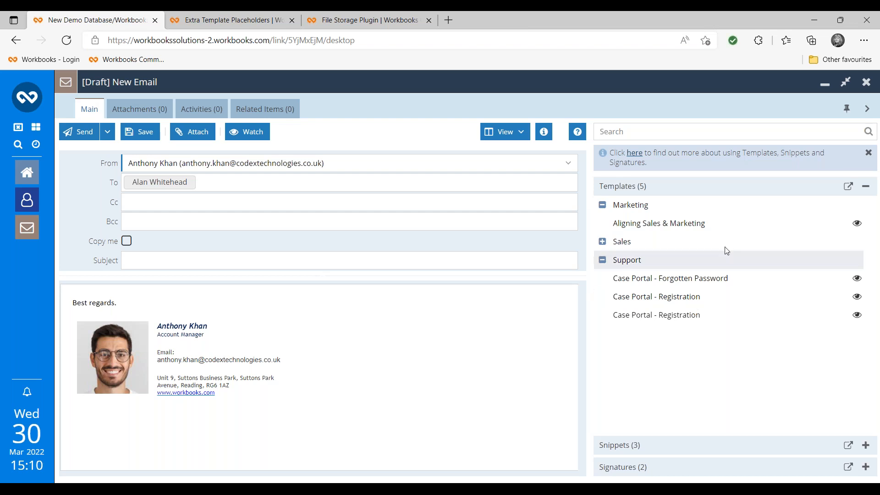
- Search templates for 'initial' and apply Initial Sales Enquiry, giving the subject 'Your sales enquiry'
{"action": "left_click", "coordinate": [634, 131]}
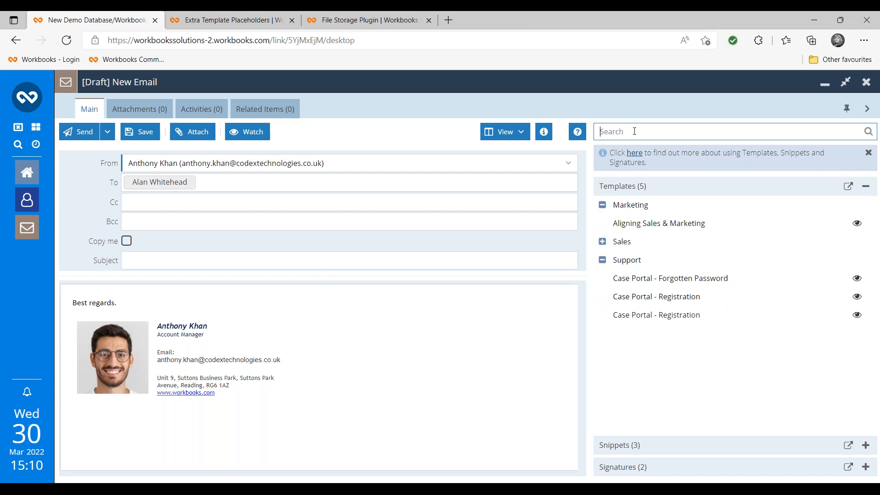
{"action": "type", "text": "initial"}
{"action": "key", "text": "Return"}
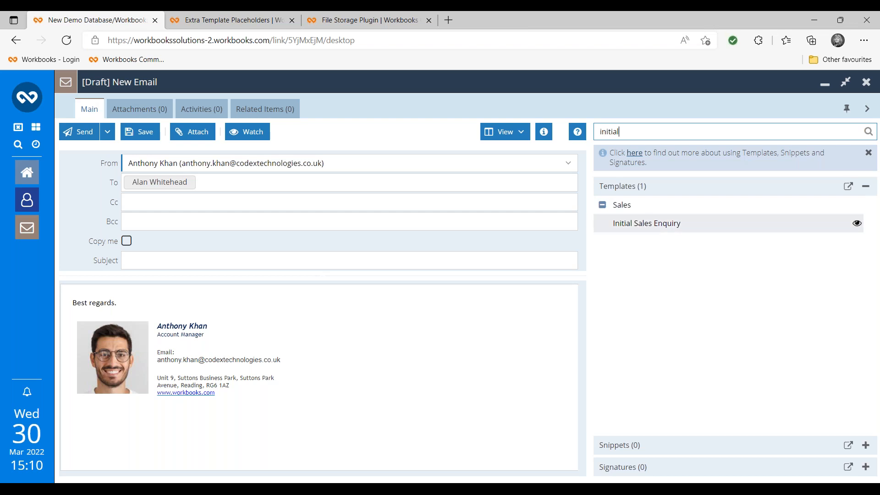
{"action": "left_click", "coordinate": [662, 226]}
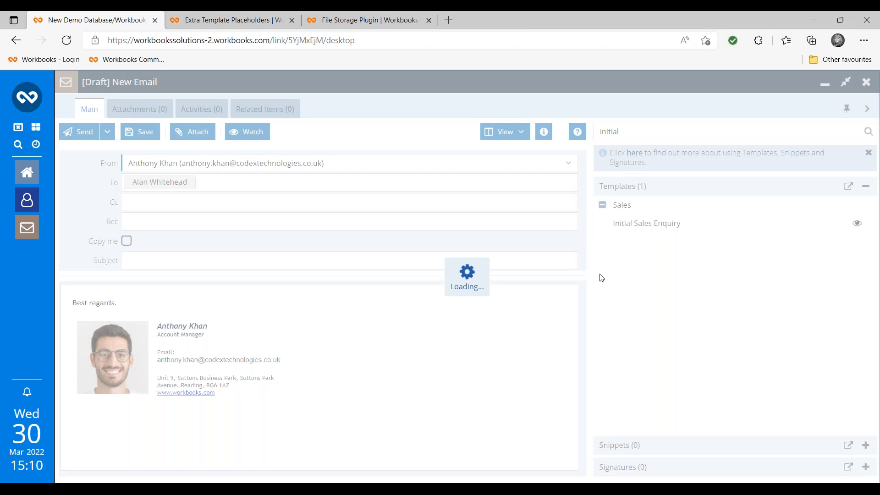
{"action": "scroll", "coordinate": [251, 406], "scroll_direction": "down", "scroll_amount": 1}
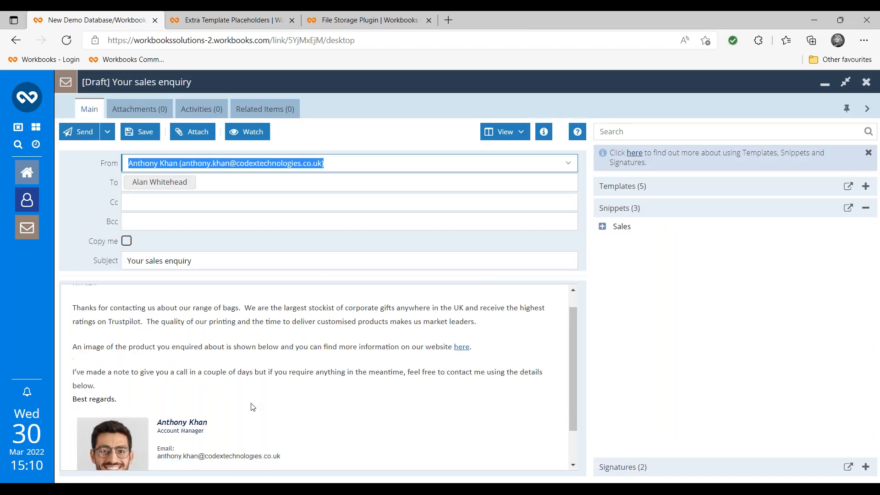
{"action": "scroll", "coordinate": [235, 342], "scroll_direction": "up", "scroll_amount": 1}
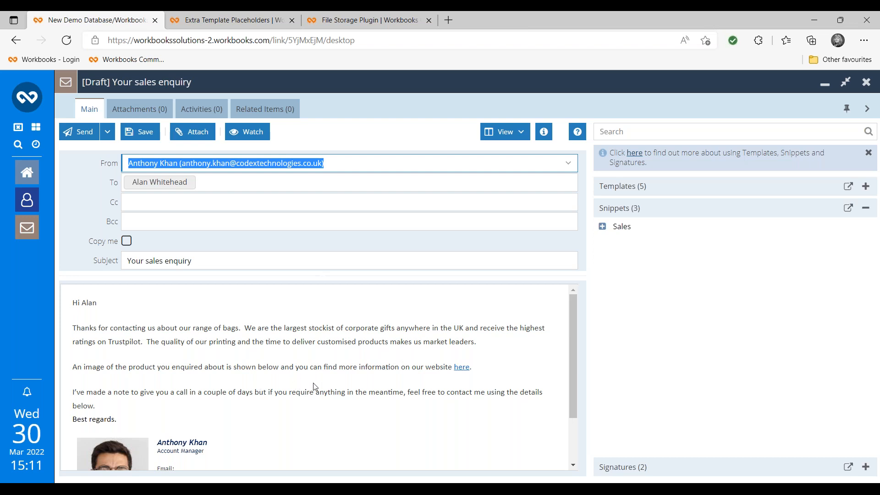
{"action": "left_click", "coordinate": [76, 385]}
{"action": "left_click", "coordinate": [74, 384]}
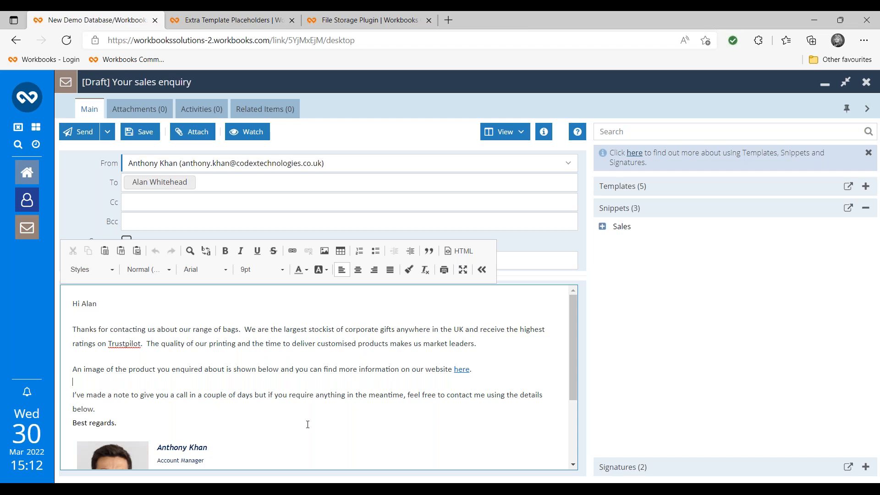
{"action": "left_click", "coordinate": [342, 202]}
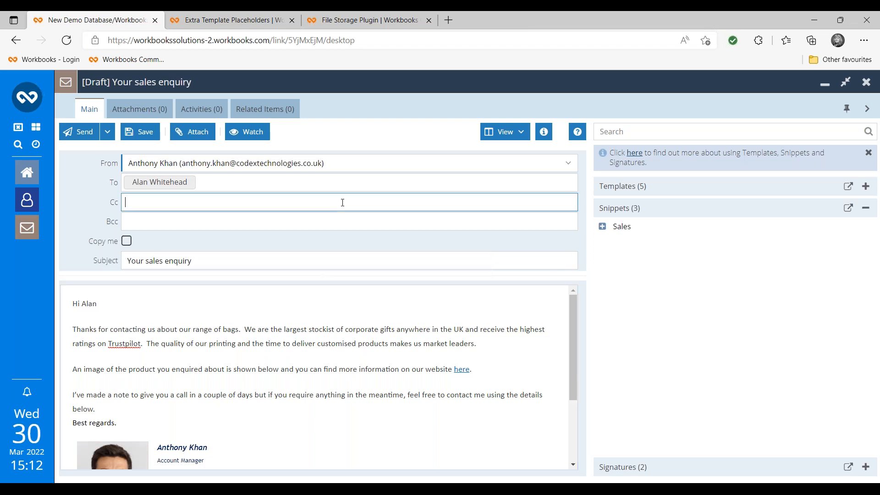
{"action": "left_click", "coordinate": [90, 379]}
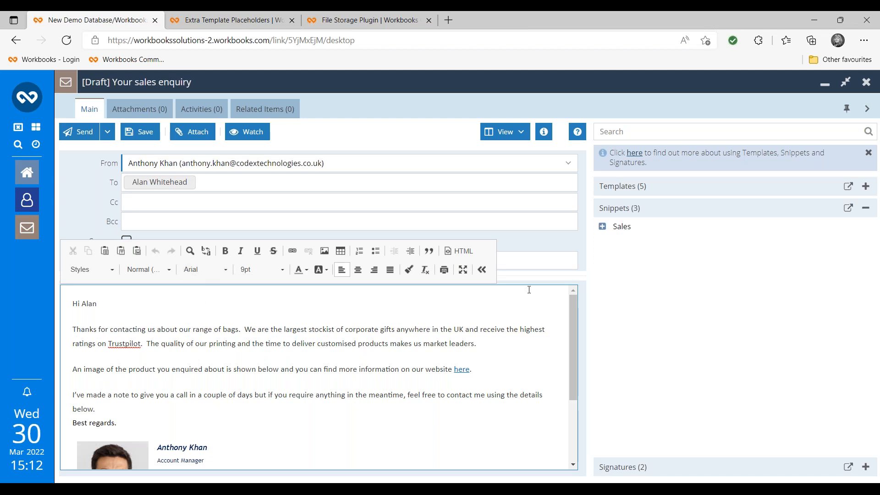
{"action": "left_click", "coordinate": [482, 269]}
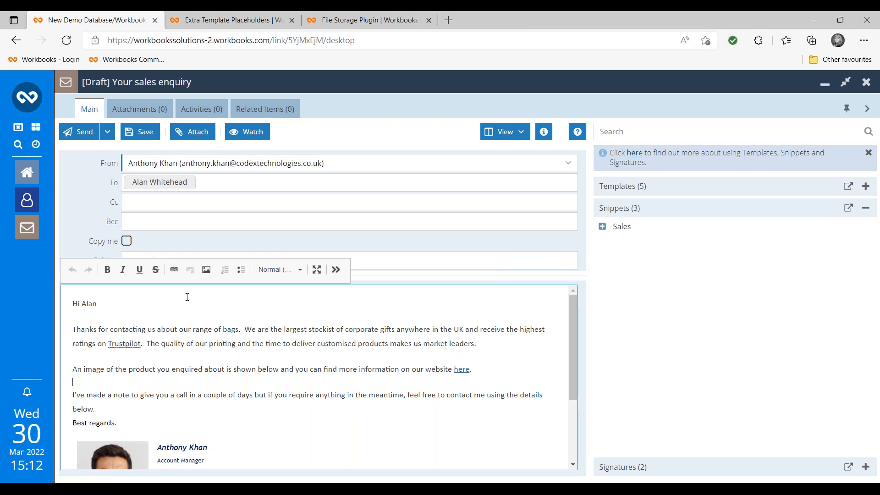
{"action": "left_click", "coordinate": [336, 269]}
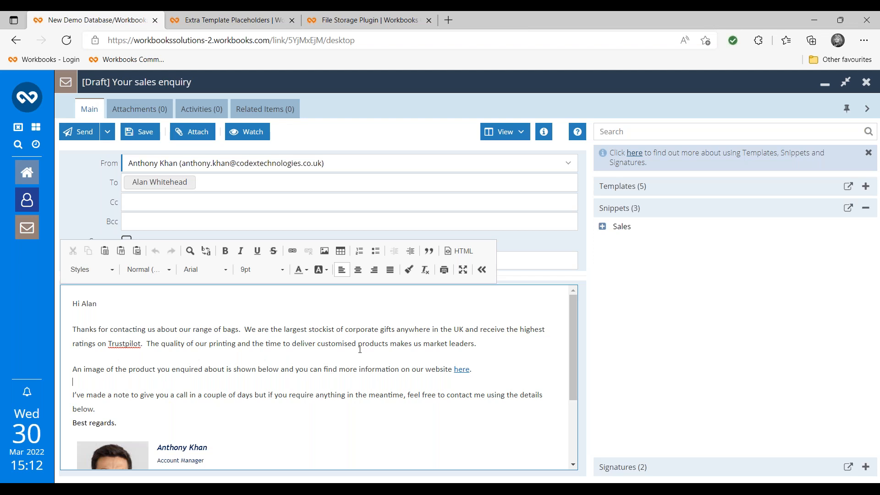
- Search snippets for 'BCASE', compare BCASE-1 and BCASE-2 previews, and apply the BCASE-1 black bag image
{"action": "left_click", "coordinate": [660, 128]}
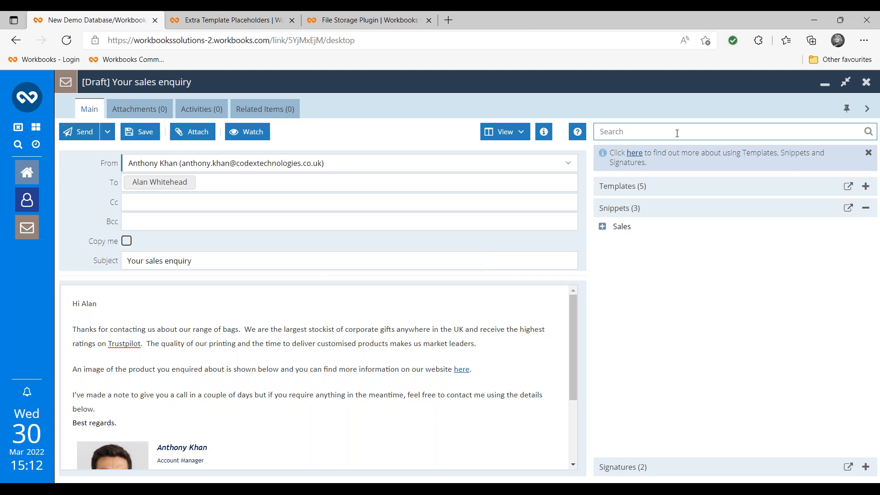
{"action": "type", "text": "BCASE"}
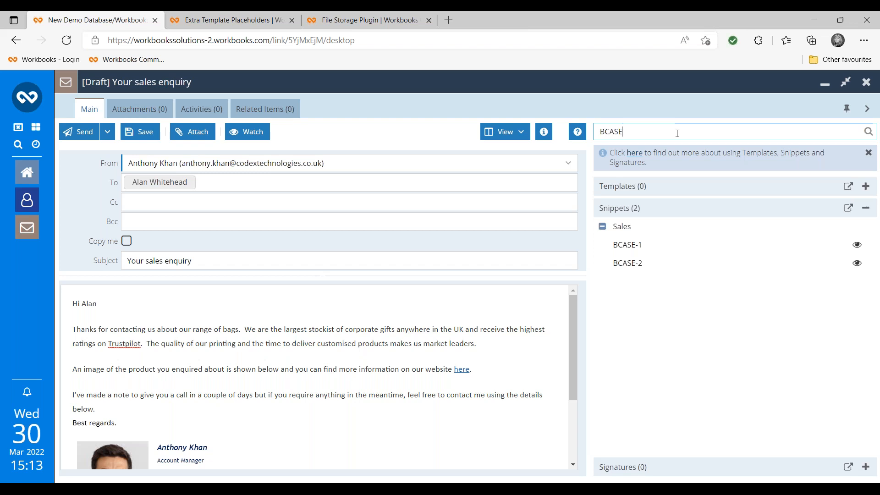
{"action": "left_click", "coordinate": [856, 247]}
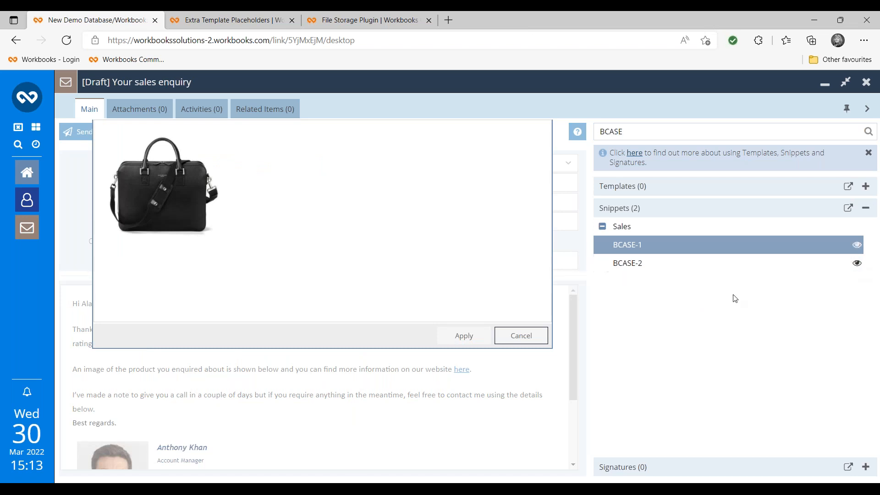
{"action": "left_click", "coordinate": [856, 265]}
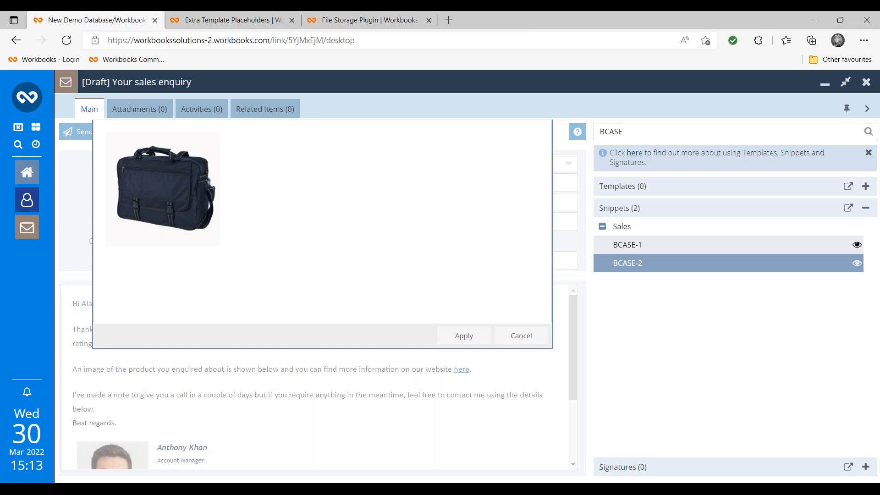
{"action": "left_click", "coordinate": [856, 246]}
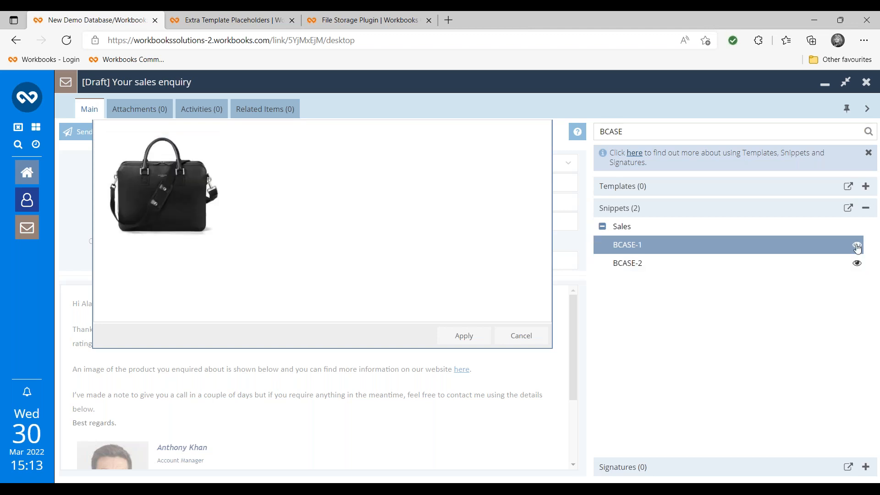
{"action": "left_click", "coordinate": [463, 336]}
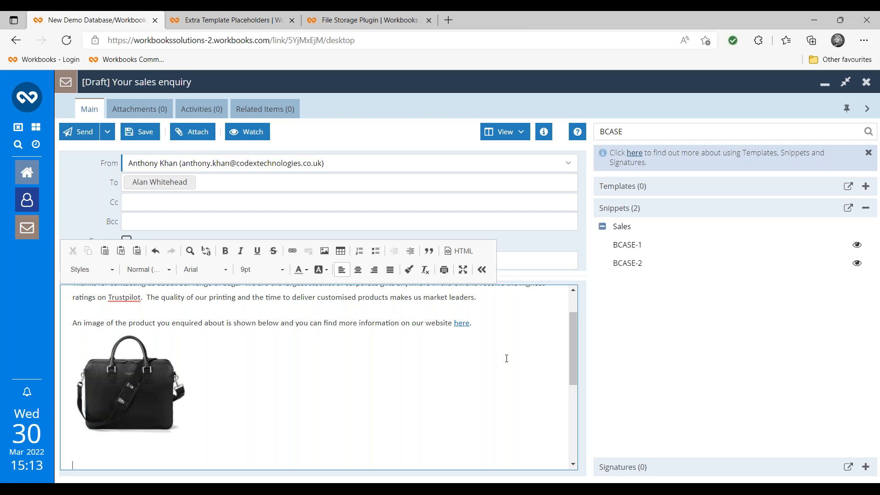
- Replace the BCASE snippet search term with 'early'
{"action": "left_click_drag", "start_coordinate": [662, 133], "coordinate": [596, 125]}
{"action": "type", "text": "early"}
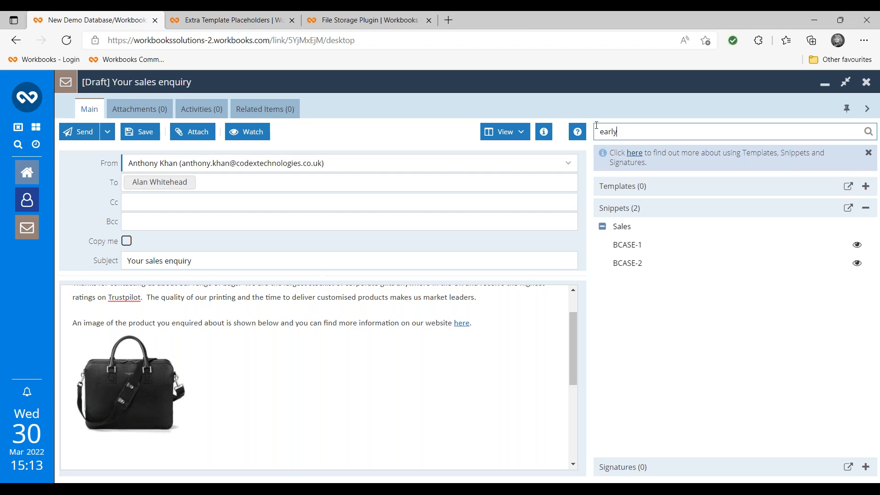
- Run the 'early' search and insert the Early bird offer snippet with its 10% customisation discount
{"action": "key", "text": "Return"}
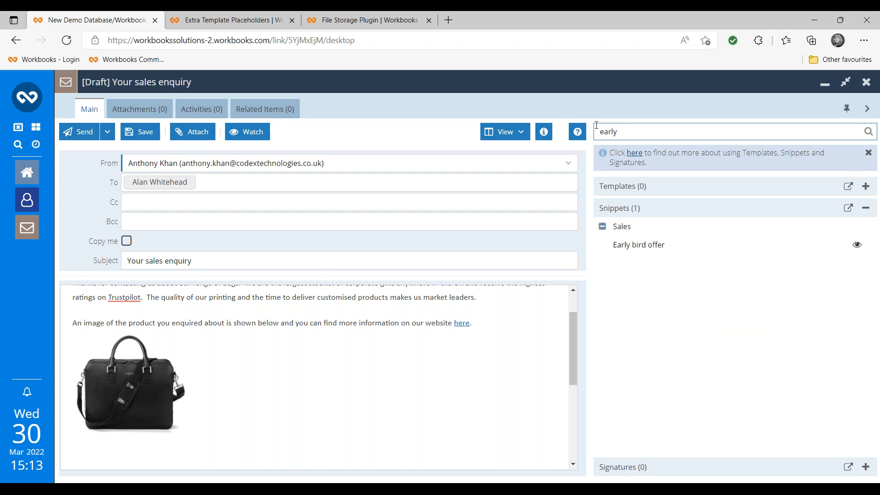
{"action": "left_click", "coordinate": [644, 247]}
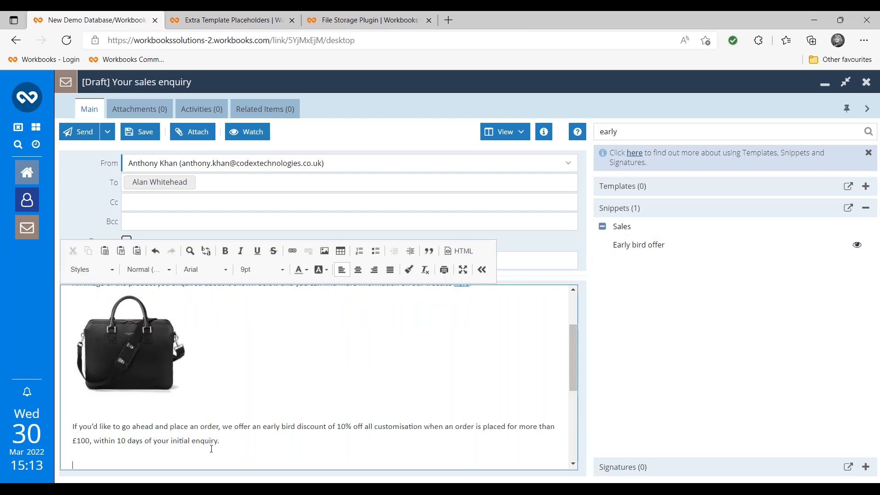
{"action": "scroll", "coordinate": [229, 412], "scroll_direction": "down", "scroll_amount": 1}
{"action": "scroll", "coordinate": [228, 413], "scroll_direction": "up", "scroll_amount": 1}
{"action": "left_click", "coordinate": [648, 132]}
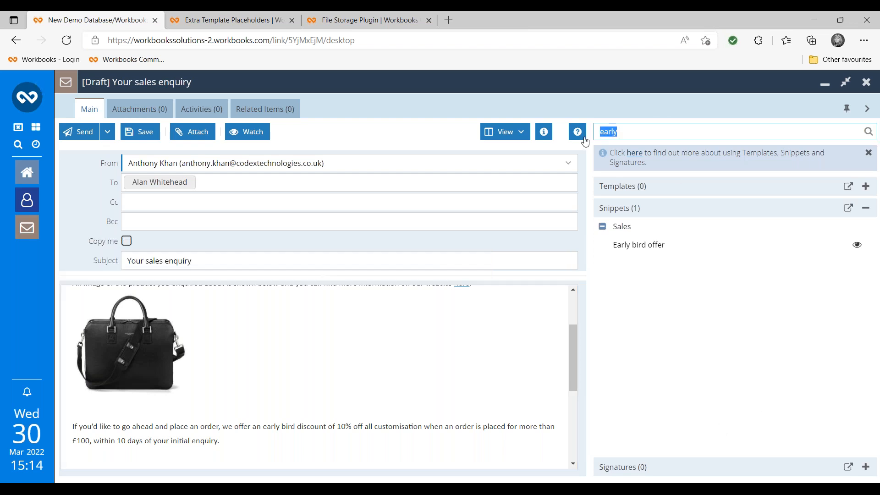
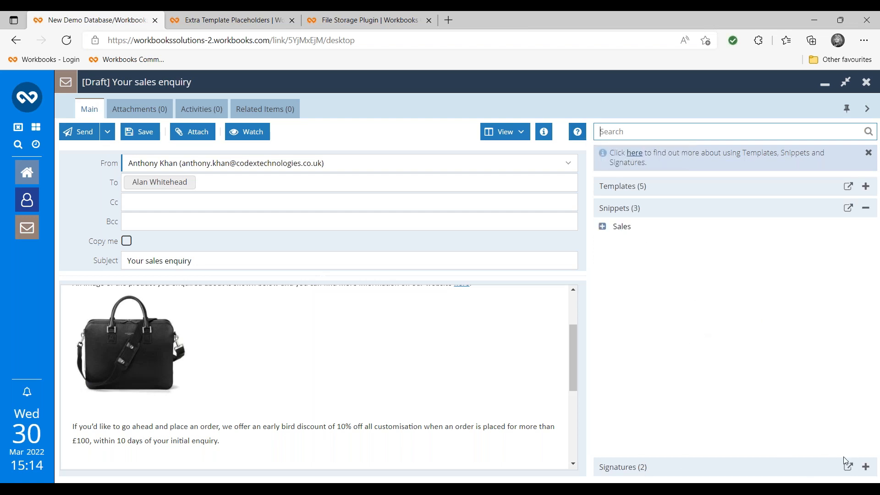
{"action": "left_click", "coordinate": [865, 467]}
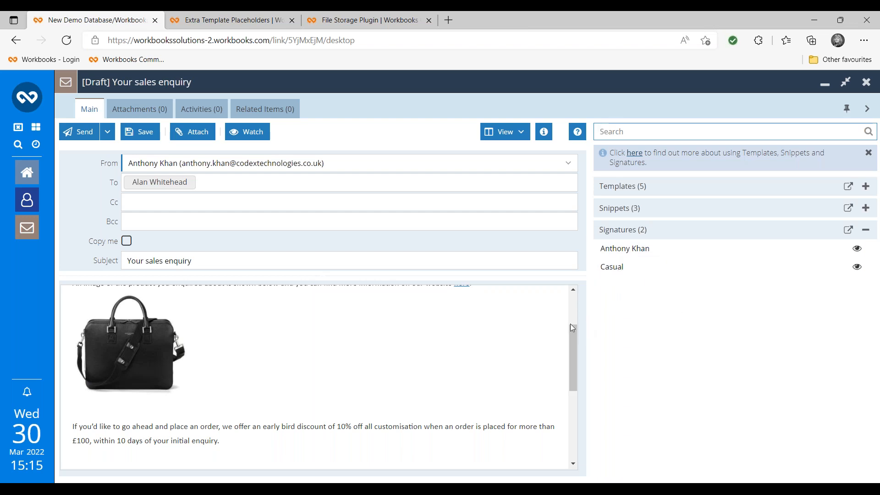
{"action": "left_click_drag", "start_coordinate": [571, 331], "coordinate": [573, 381]}
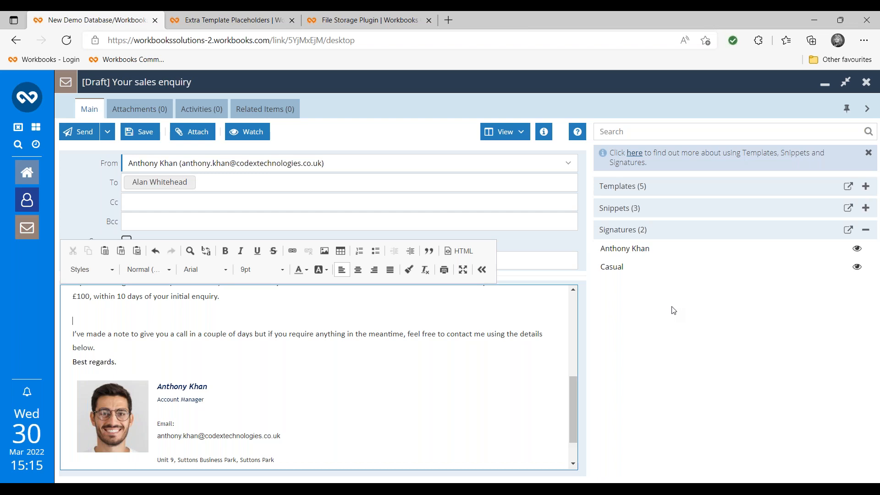
- Hide and restore the Email Assistant panel twice to compare the widened draft view
{"action": "left_click", "coordinate": [866, 110]}
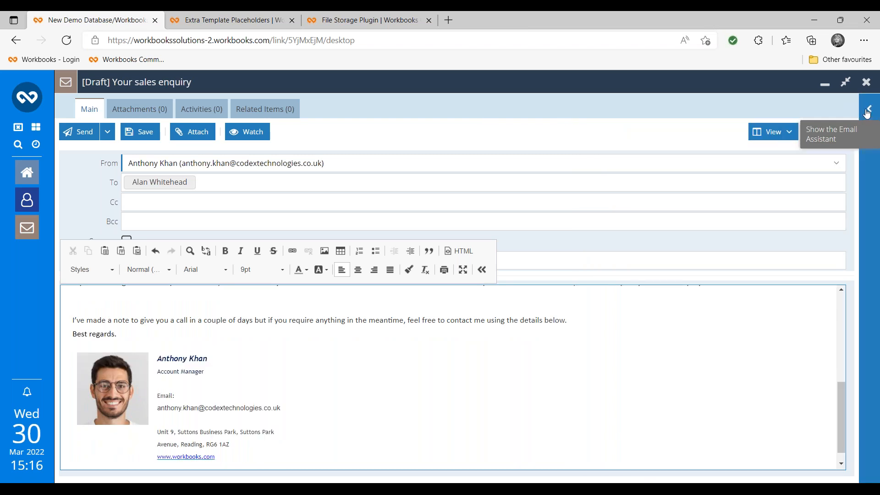
{"action": "left_click", "coordinate": [869, 114]}
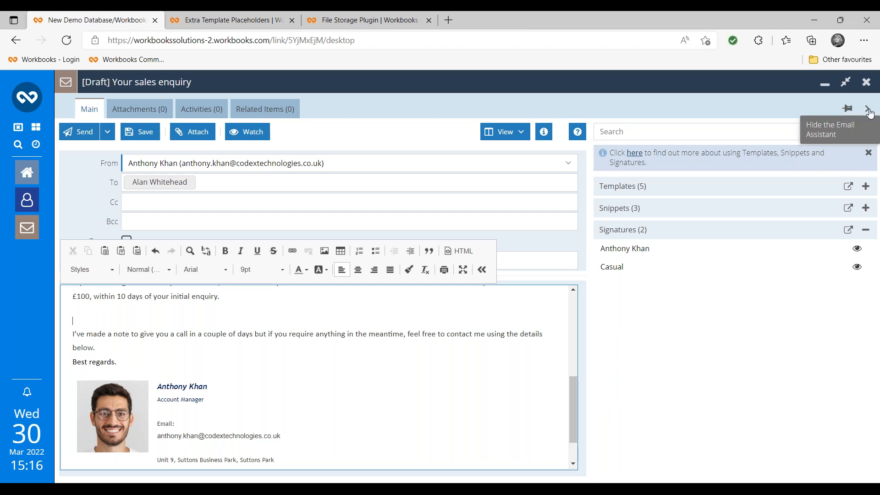
{"action": "left_click", "coordinate": [867, 109]}
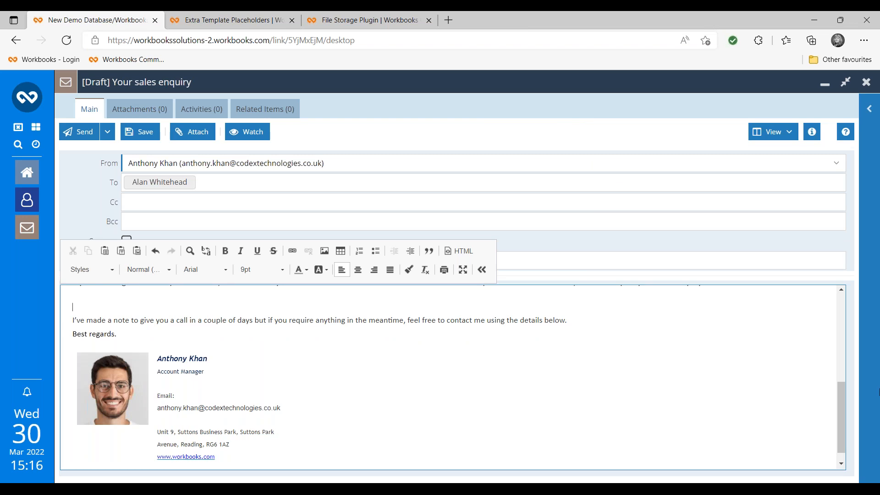
{"action": "left_click", "coordinate": [869, 110]}
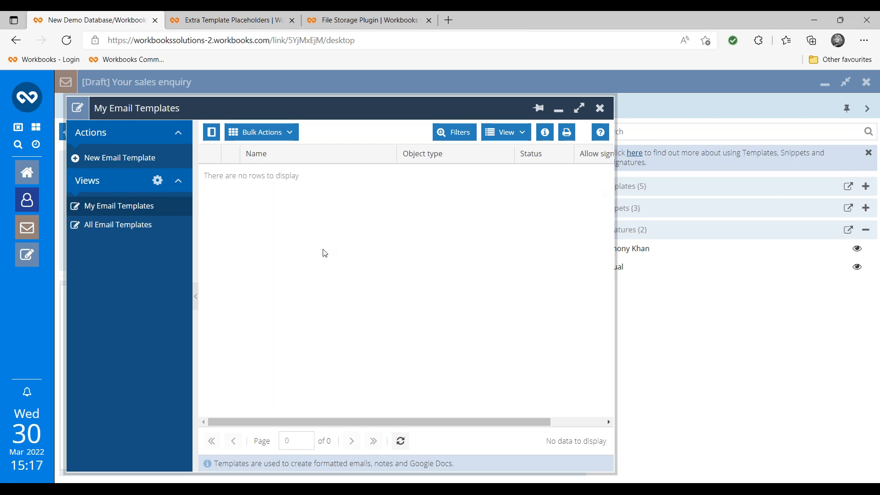
- Switch to the All Email Templates view listing 22 templates, then browse and close the Emails navigation menu
{"action": "left_click", "coordinate": [118, 225]}
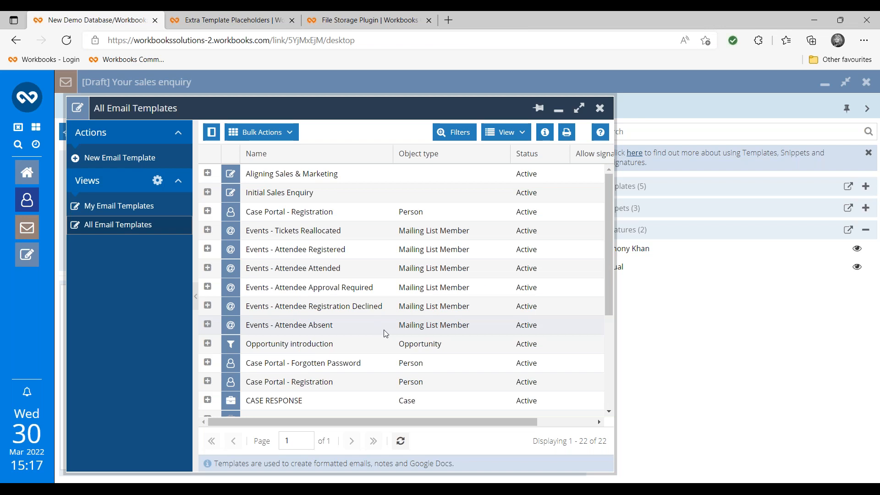
{"action": "left_click", "coordinate": [34, 98]}
{"action": "mouse_move", "coordinate": [120, 284]}
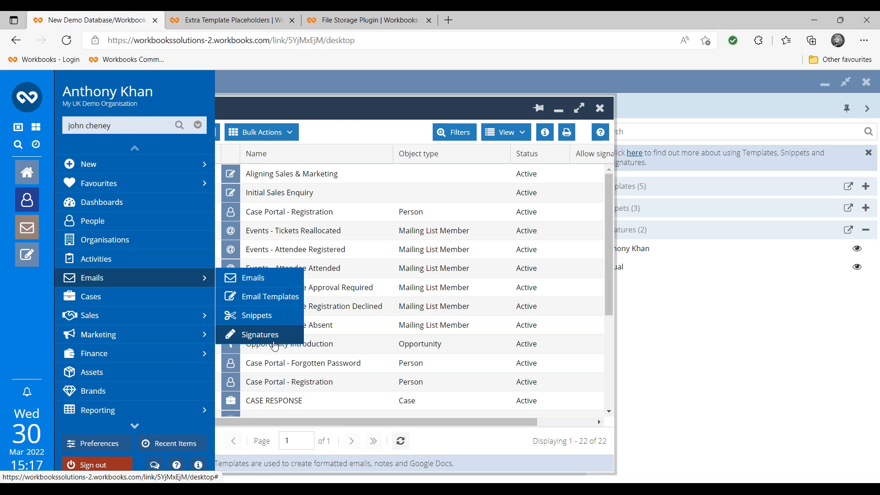
{"action": "left_click", "coordinate": [394, 109]}
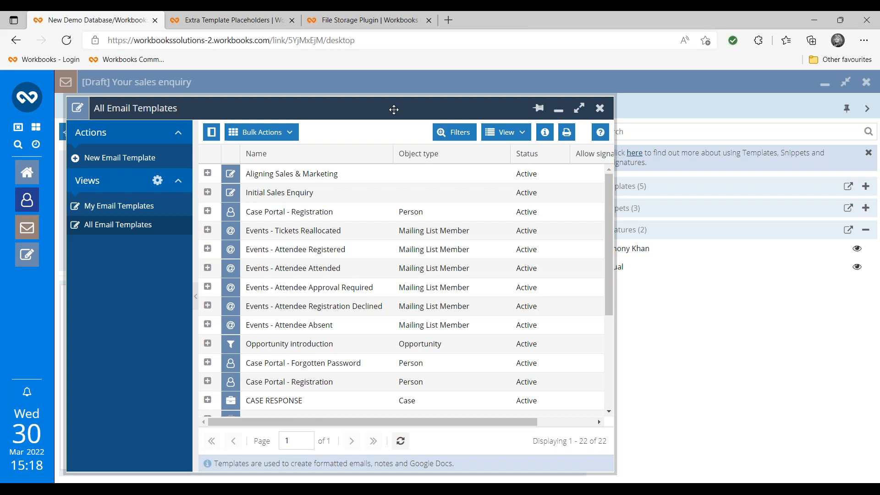
- Begin a New Email Template, reposition the 'Create a new template' dialog, and choose 'A simple template'
{"action": "left_click", "coordinate": [158, 166]}
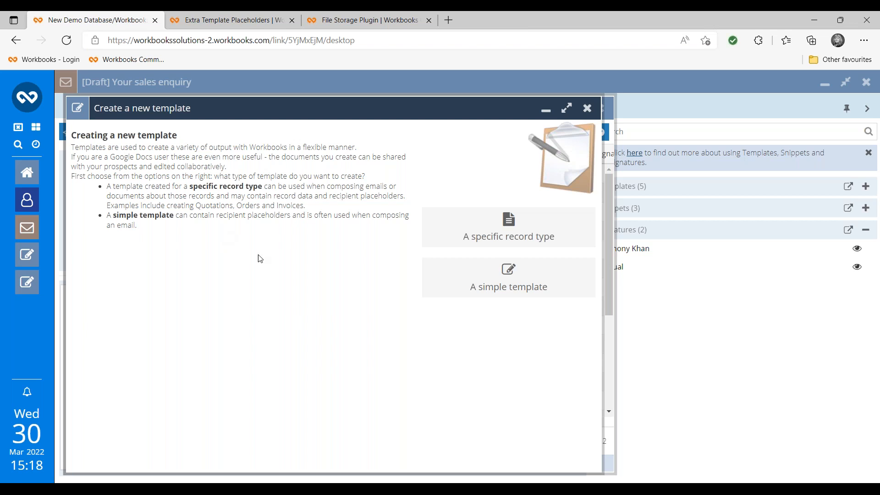
{"action": "left_click_drag", "start_coordinate": [314, 107], "coordinate": [296, 152]}
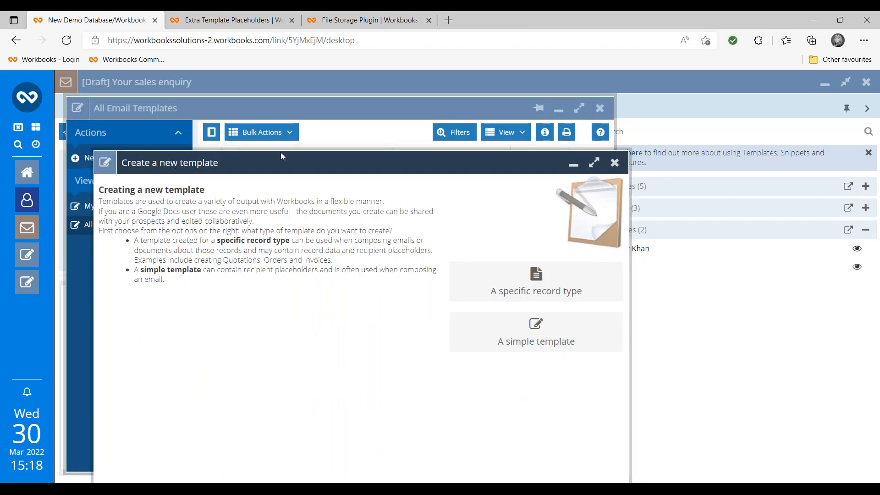
{"action": "left_click_drag", "start_coordinate": [353, 169], "coordinate": [473, 182]}
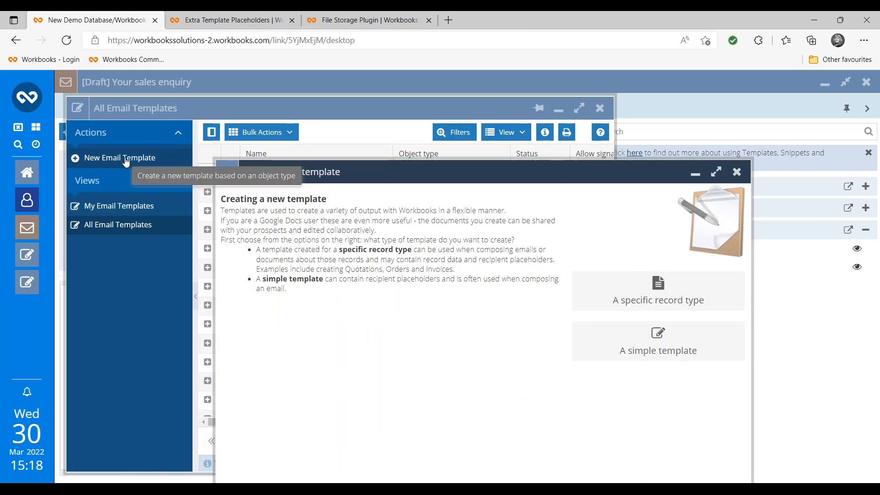
{"action": "left_click_drag", "start_coordinate": [592, 170], "coordinate": [491, 95]}
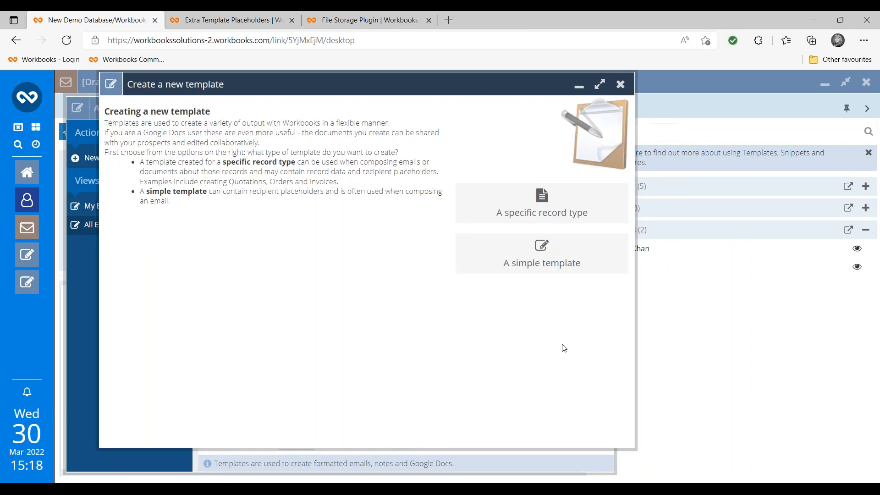
{"action": "left_click", "coordinate": [542, 266]}
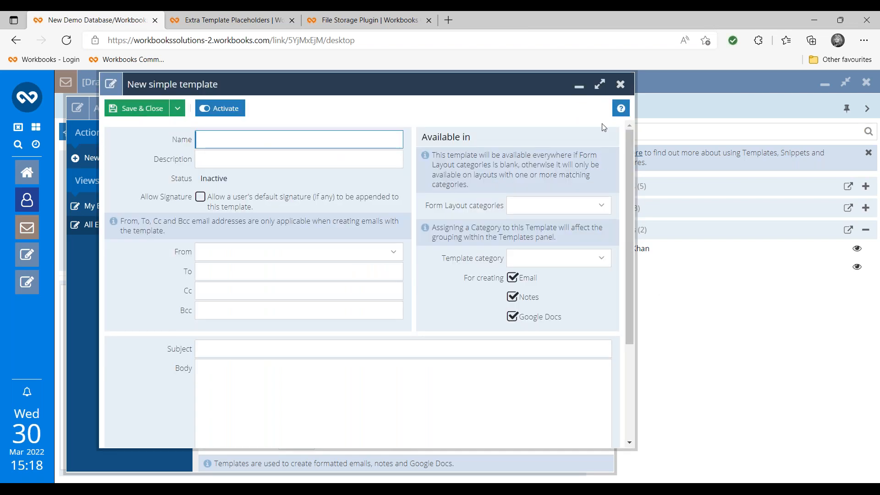
- Maximise the new template form and enter name 'JHM Test' and subject 'Test'
{"action": "left_click", "coordinate": [600, 83]}
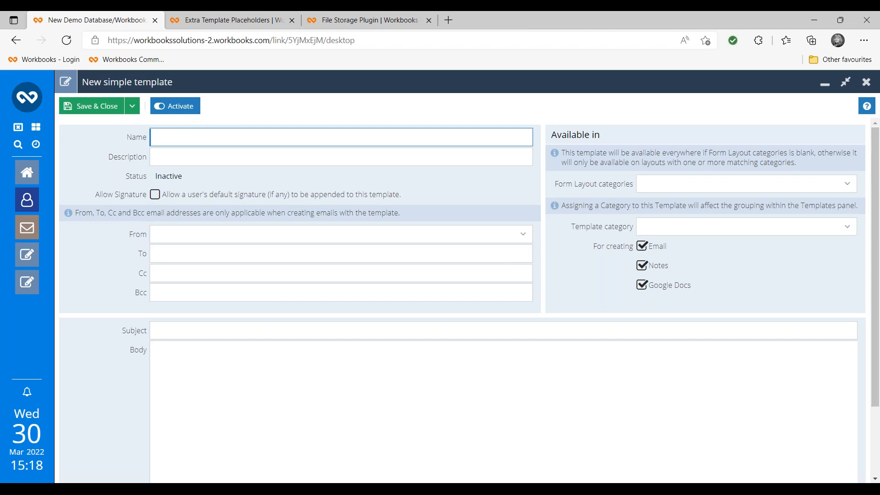
{"action": "type", "text": "JHM"}
{"action": "type", "text": "d"}
{"action": "key", "text": "BackSpace"}
{"action": "type", "text": "Test"}
{"action": "left_click", "coordinate": [191, 328]}
{"action": "type", "text": "TEst"}
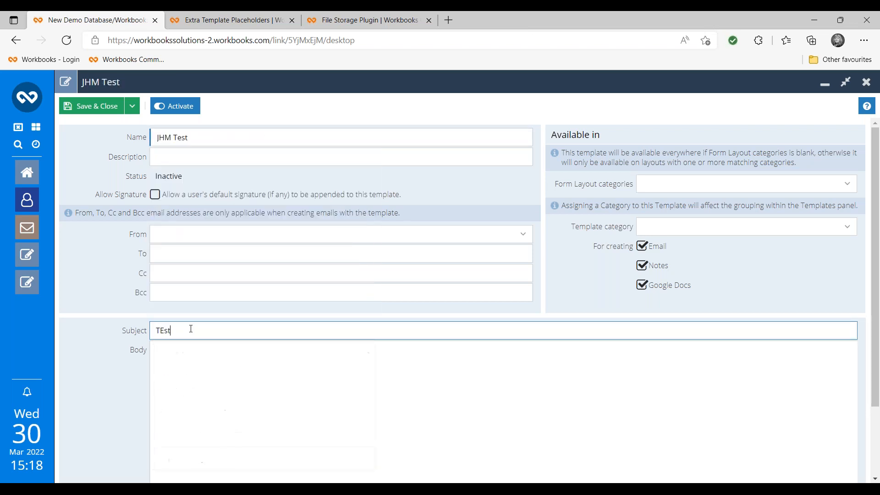
{"action": "key", "text": "BackSpace"}
{"action": "key", "text": "BackSpace"}
{"action": "key", "text": "BackSpace"}
{"action": "type", "text": "est"}
{"action": "left_click", "coordinate": [225, 380]}
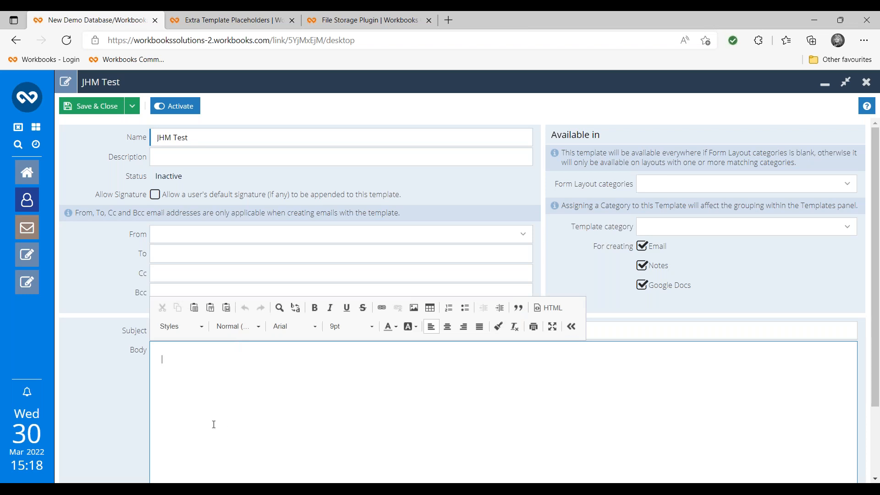
{"action": "left_click_drag", "start_coordinate": [876, 400], "coordinate": [876, 469]}
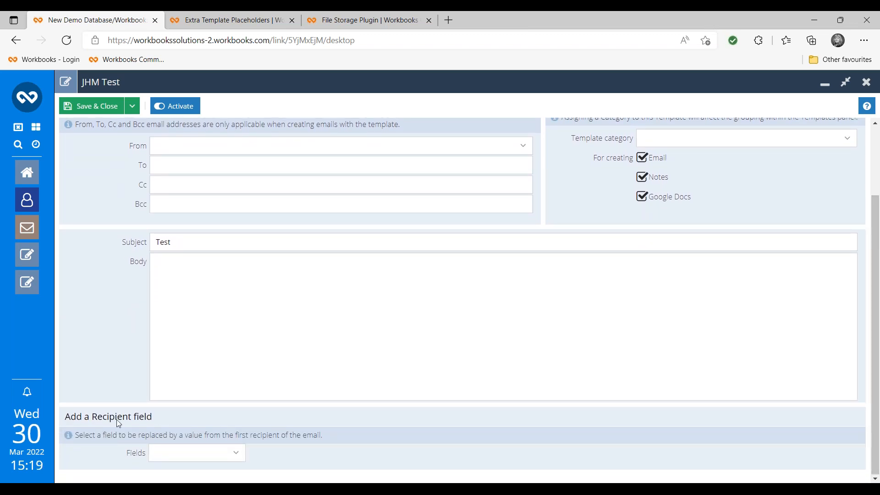
- Start the template body with 'Hi' followed by the recipient's First name placeholder
{"action": "left_click", "coordinate": [192, 271]}
{"action": "type", "text": "Hi"}
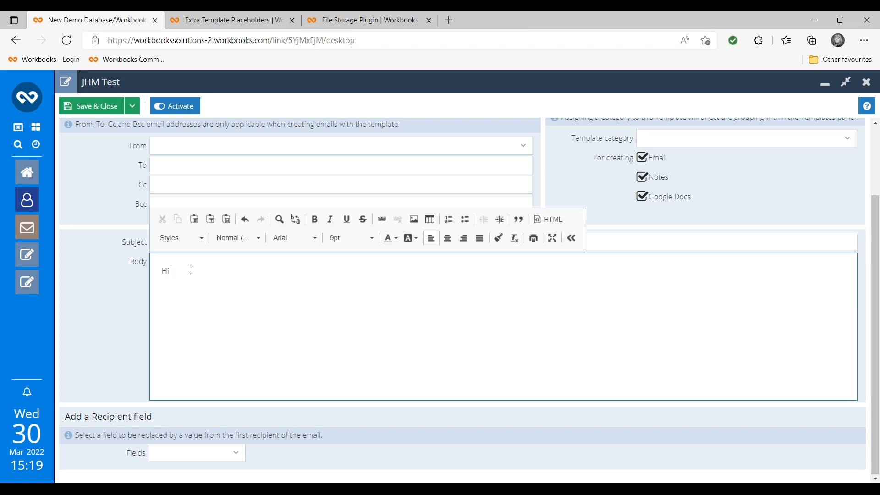
{"action": "left_click", "coordinate": [240, 456]}
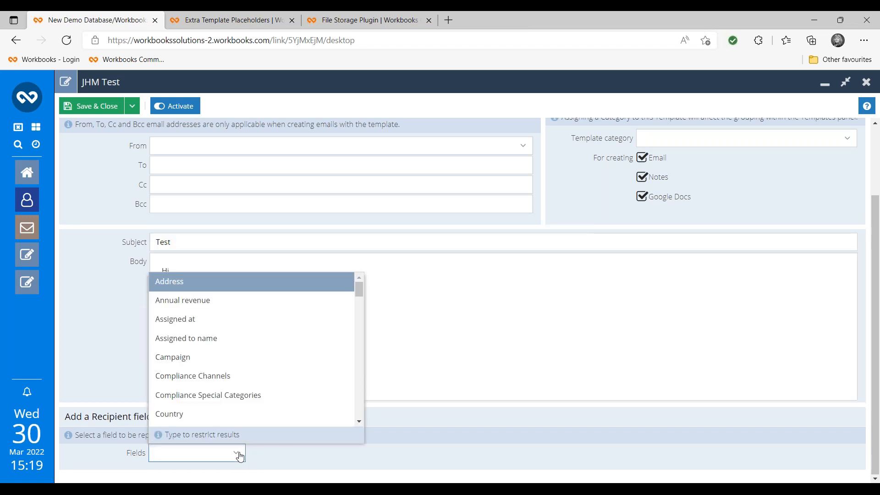
{"action": "mouse_move", "coordinate": [359, 287]}
{"action": "left_mouse_down"}
{"action": "mouse_move", "coordinate": [379, 350]}
{"action": "mouse_move", "coordinate": [377, 406]}
{"action": "mouse_move", "coordinate": [366, 290]}
{"action": "left_mouse_up"}
{"action": "scroll", "coordinate": [330, 358], "scroll_direction": "down", "scroll_amount": 5}
{"action": "scroll", "coordinate": [334, 367], "scroll_direction": "down", "scroll_amount": 3}
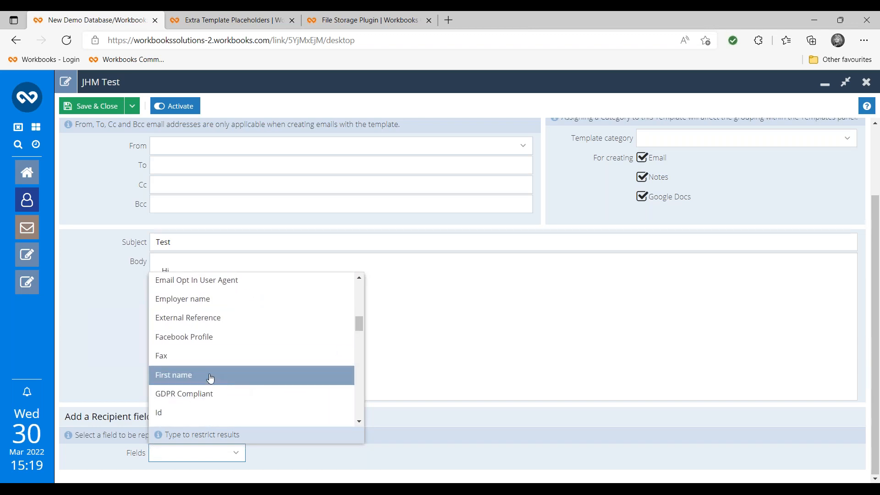
{"action": "left_click", "coordinate": [206, 380]}
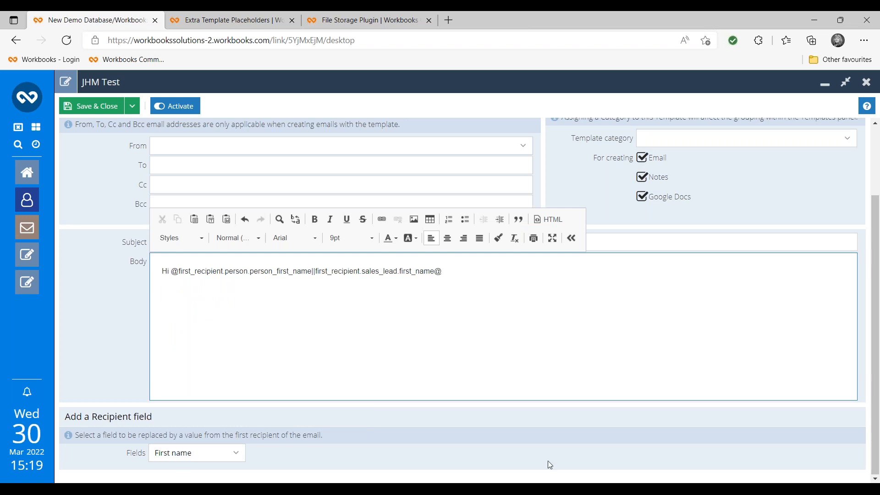
- Add the Employer name placeholder on the next line, then search the fields for 'Pers'
{"action": "left_click", "coordinate": [460, 386]}
{"action": "left_click", "coordinate": [208, 450]}
{"action": "key", "text": "BackSpace"}
{"action": "key", "text": "BackSpace"}
{"action": "key", "text": "BackSpace"}
{"action": "key", "text": "BackSpace"}
{"action": "key", "text": "BackSpace"}
{"action": "key", "text": "BackSpace"}
{"action": "key", "text": "BackSpace"}
{"action": "key", "text": "BackSpace"}
{"action": "key", "text": "BackSpace"}
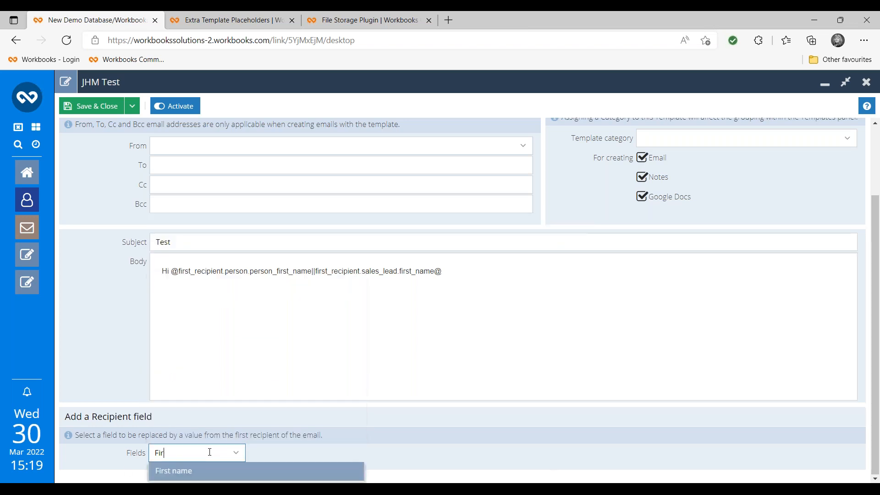
{"action": "type", "text": "Employer name"}
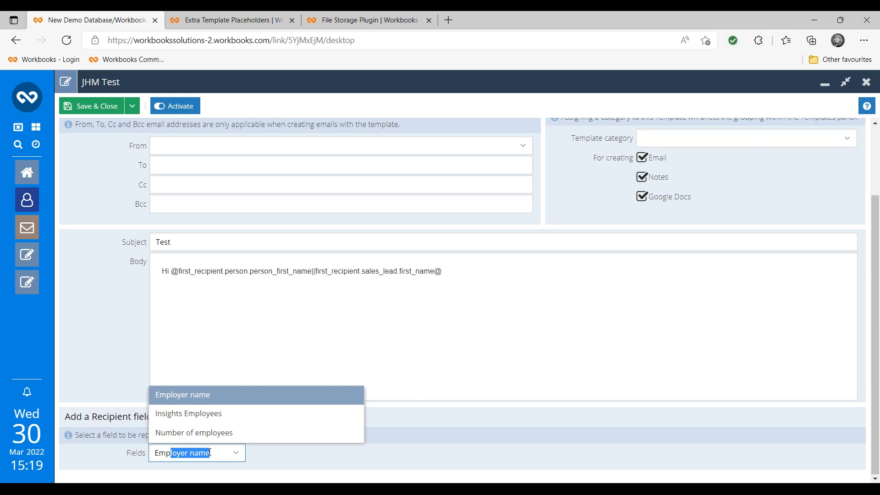
{"action": "left_click", "coordinate": [287, 345]}
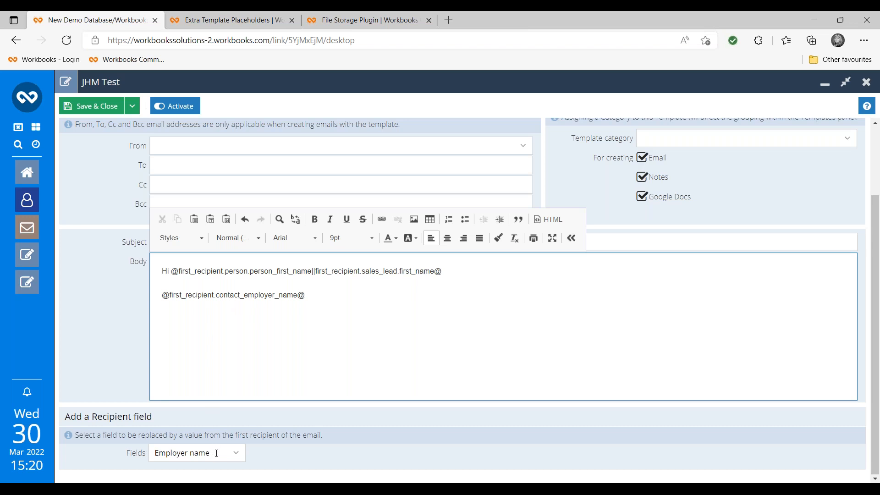
{"action": "left_click_drag", "start_coordinate": [218, 453], "coordinate": [133, 453]}
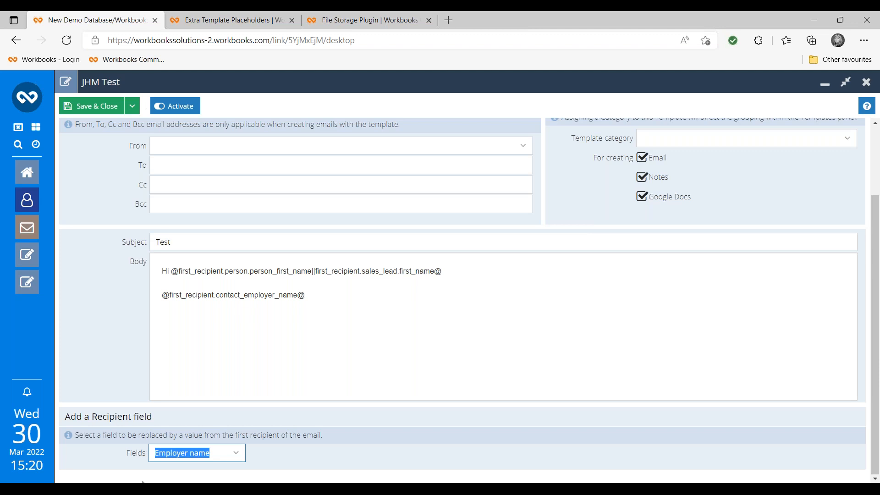
{"action": "type", "text": "Person ▶"}
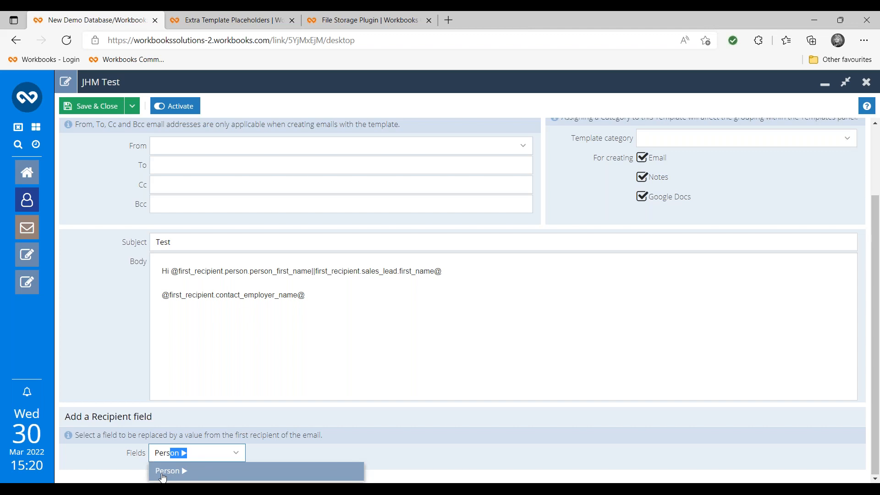
- Insert the Person Interests placeholder into the body by searching the Person fields for 'Int'
{"action": "left_click", "coordinate": [162, 472]}
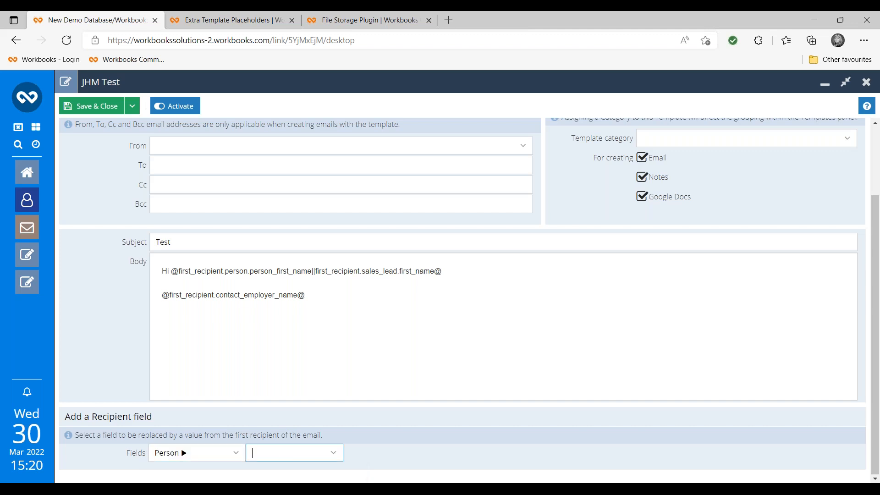
{"action": "left_click", "coordinate": [334, 459]}
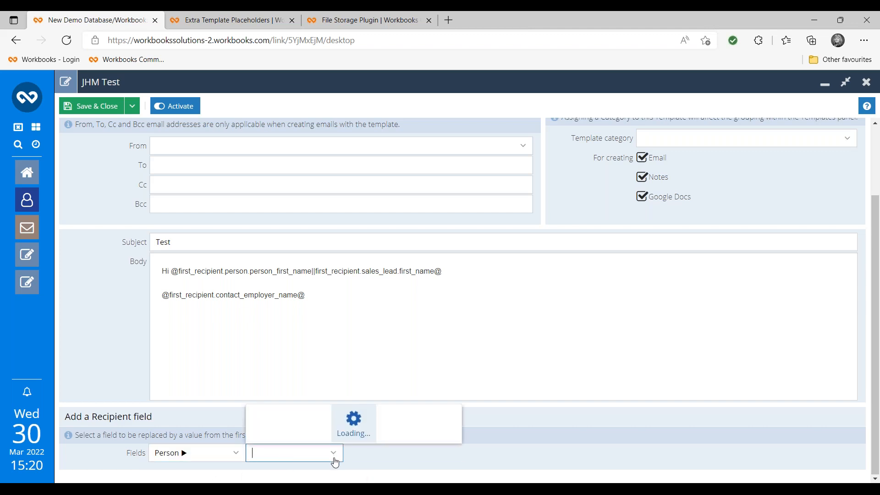
{"action": "scroll", "coordinate": [384, 377], "scroll_direction": "down", "scroll_amount": 4}
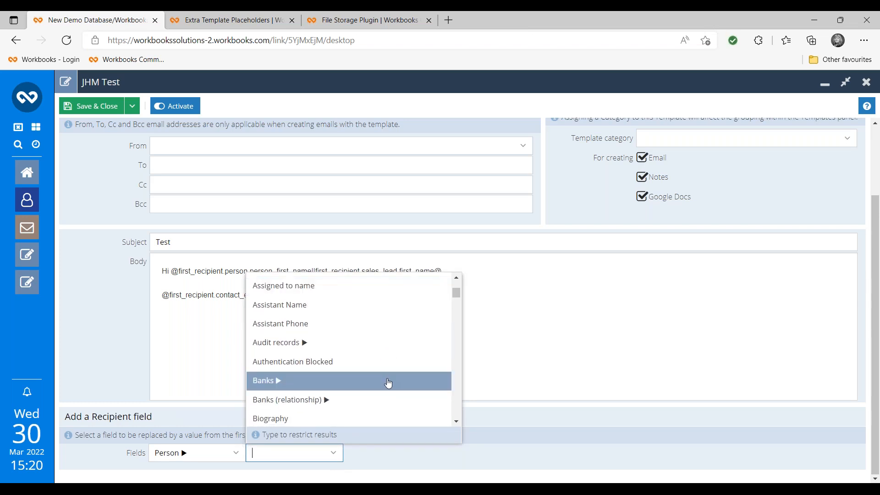
{"action": "type", "text": "Interests"}
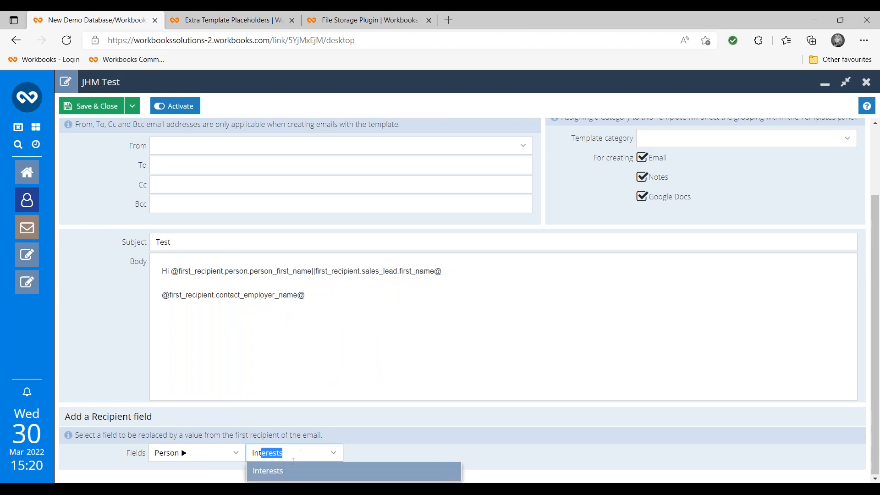
{"action": "key", "text": "Return"}
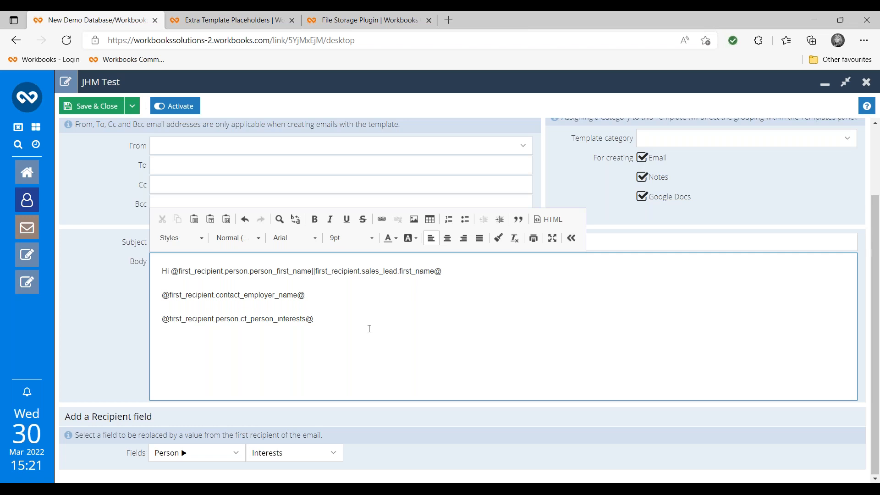
{"action": "left_click", "coordinate": [231, 21]}
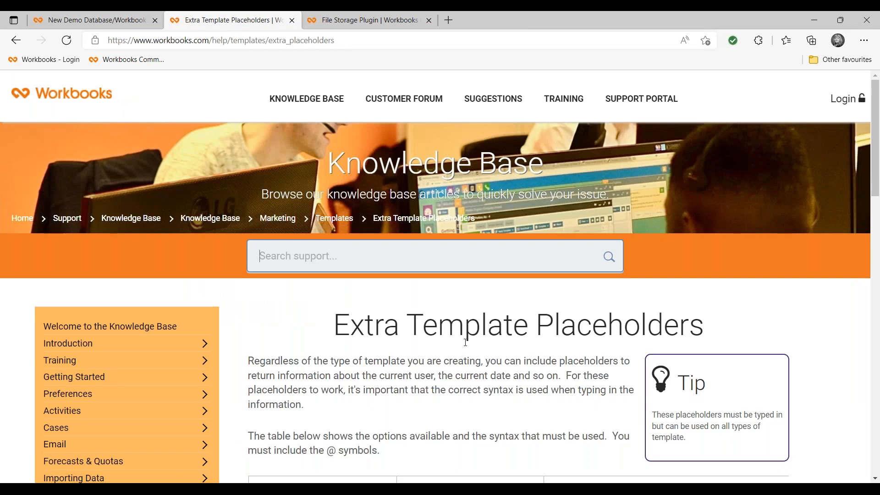
{"action": "scroll", "coordinate": [504, 391], "scroll_direction": "down", "scroll_amount": 5}
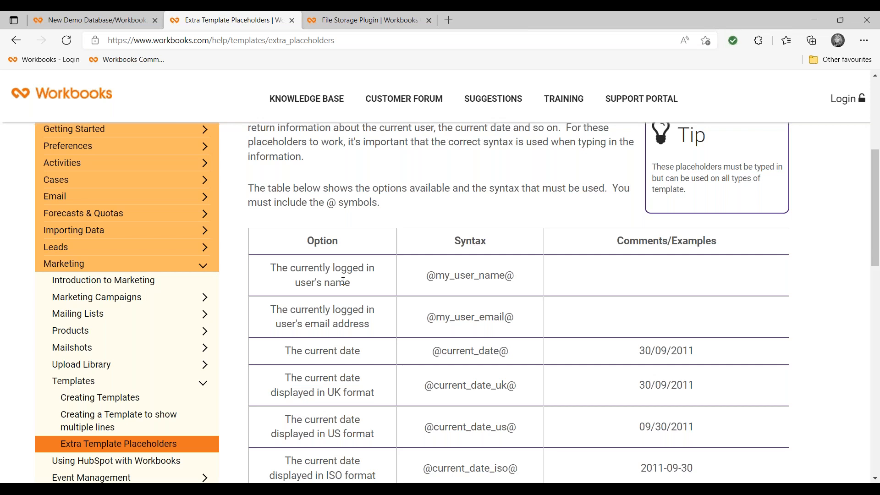
{"action": "scroll", "coordinate": [343, 281], "scroll_direction": "down", "scroll_amount": 1}
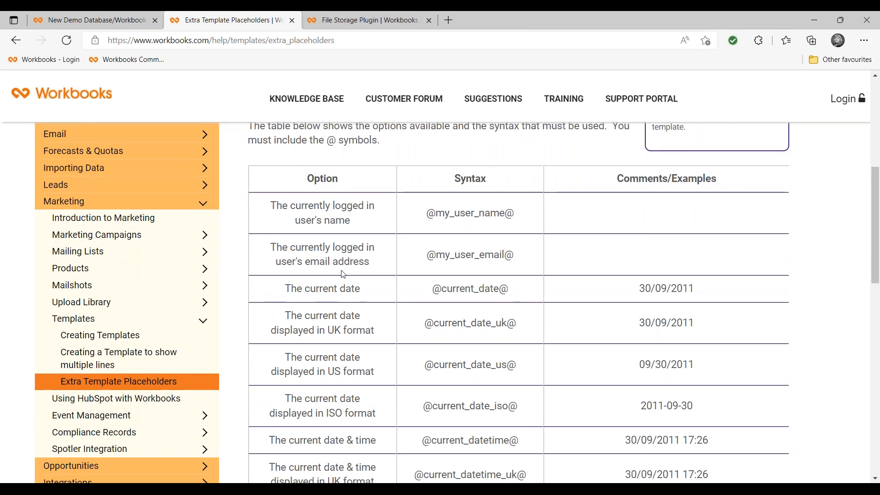
{"action": "scroll", "coordinate": [407, 317], "scroll_direction": "down", "scroll_amount": 1}
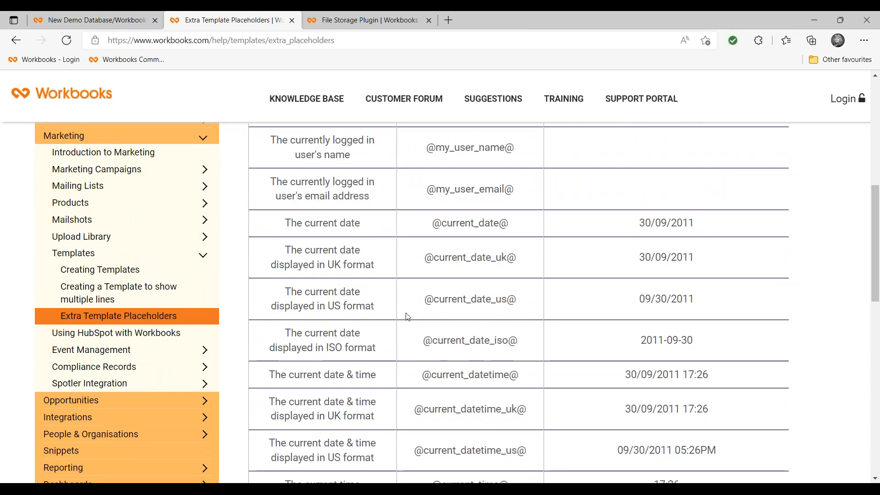
{"action": "scroll", "coordinate": [408, 317], "scroll_direction": "down", "scroll_amount": 1}
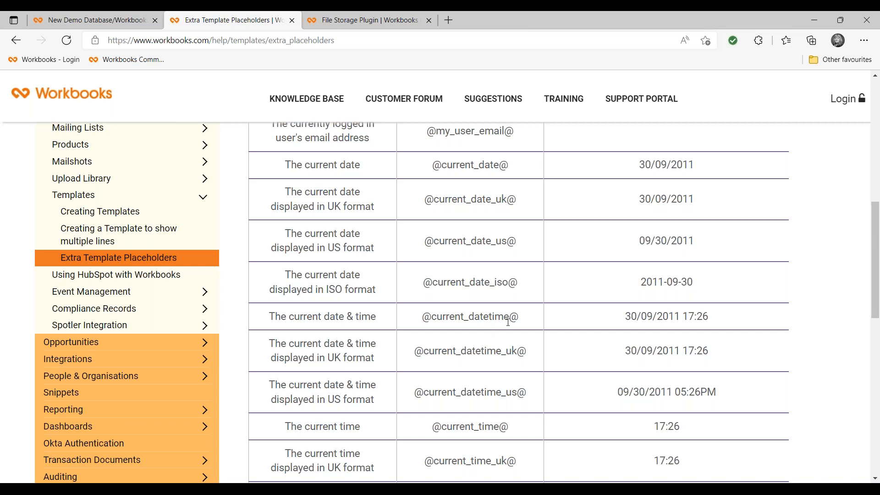
{"action": "left_click_drag", "start_coordinate": [520, 321], "coordinate": [423, 319]}
{"action": "key", "text": "ctrl+c"}
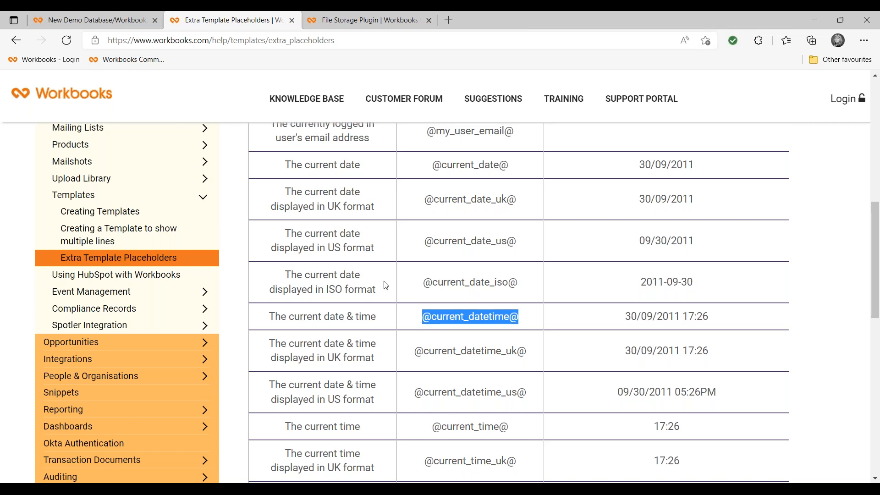
{"action": "left_click", "coordinate": [116, 21]}
{"action": "left_click", "coordinate": [317, 352]}
{"action": "key", "text": "ctrl+v"}
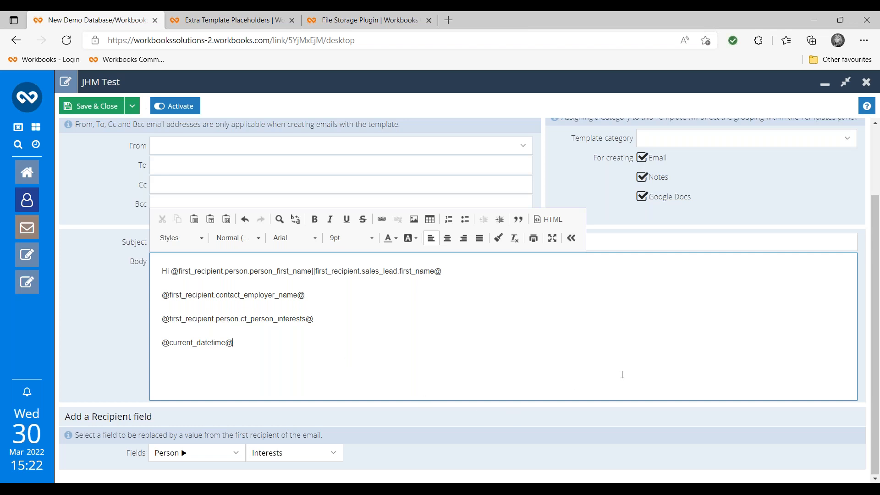
- Set the template category to Sales, leaving Form Layout categories empty
{"action": "scroll", "coordinate": [625, 385], "scroll_direction": "up", "scroll_amount": 2}
{"action": "left_click", "coordinate": [793, 287]}
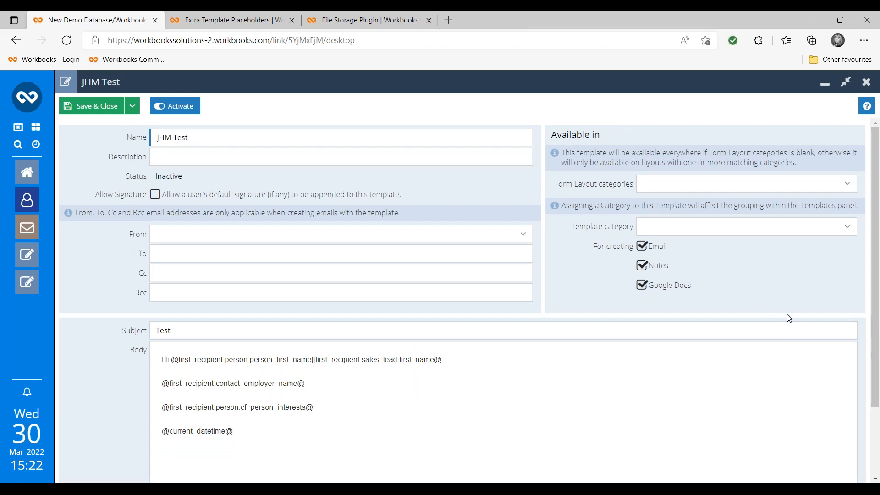
{"action": "left_click", "coordinate": [848, 187]}
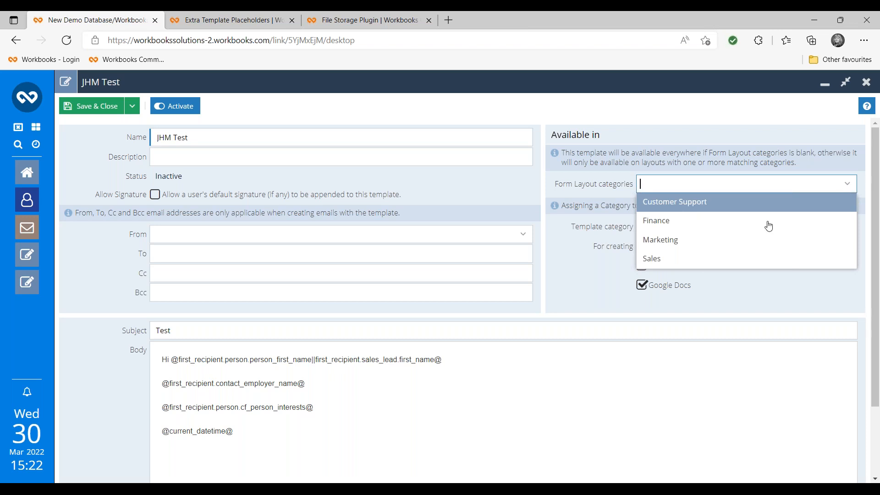
{"action": "left_click", "coordinate": [592, 281]}
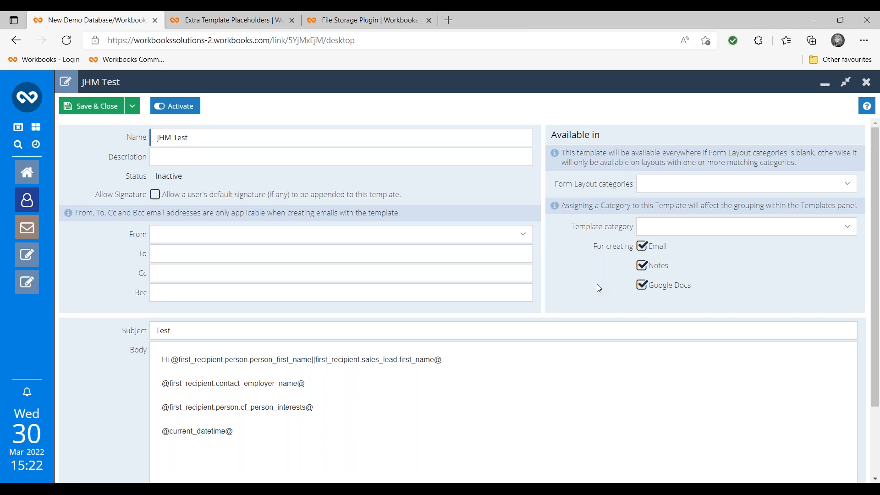
{"action": "left_click", "coordinate": [848, 228]}
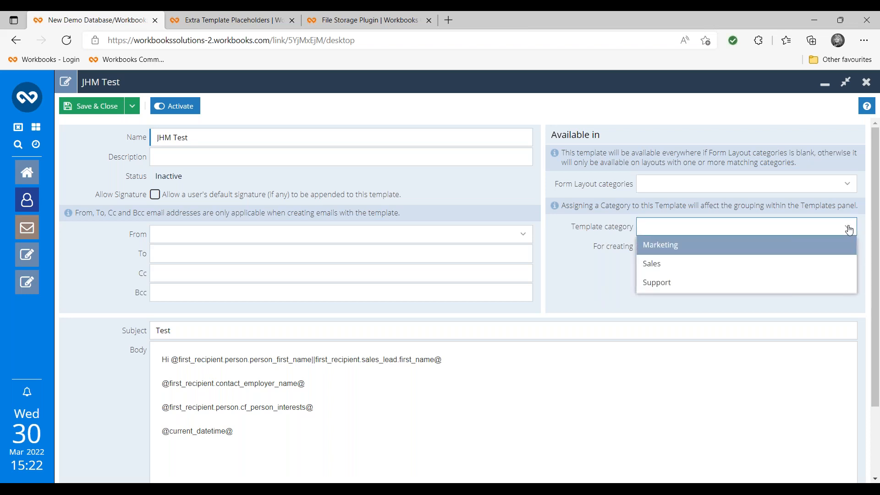
{"action": "left_click", "coordinate": [758, 272]}
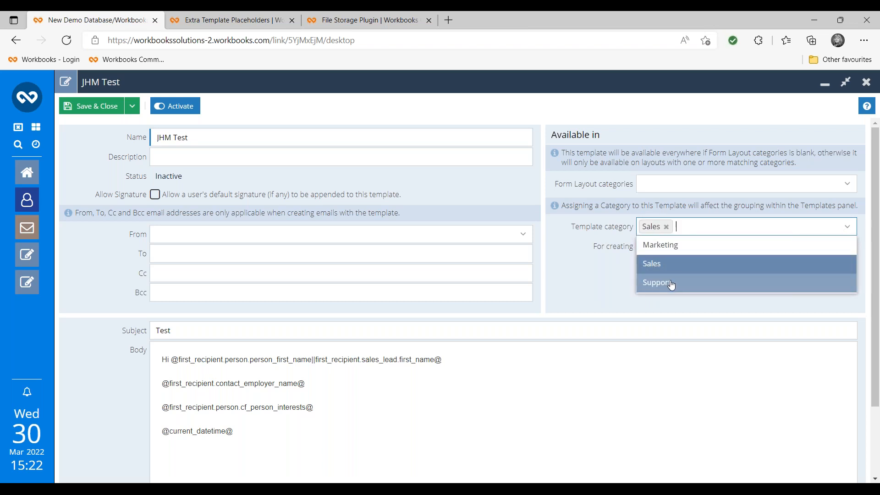
{"action": "left_click", "coordinate": [592, 298]}
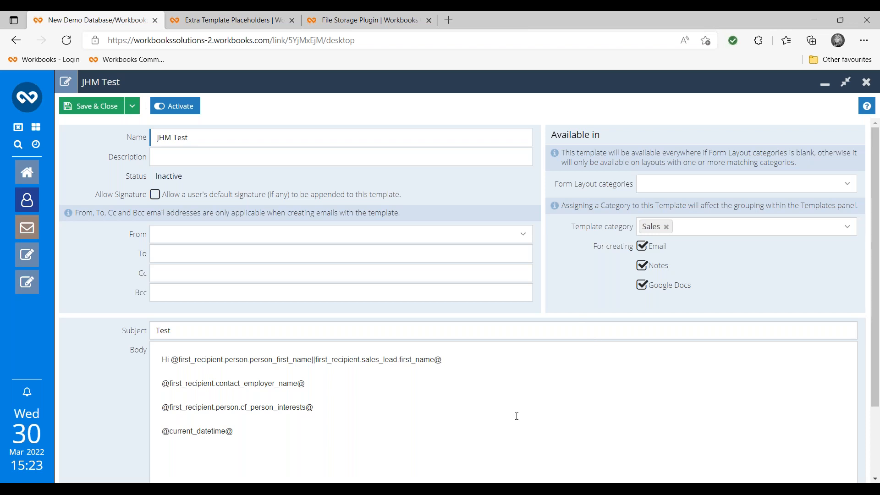
{"action": "left_click", "coordinate": [137, 111]}
- Save the template and add a sharing rule giving the Everyone group Read access
{"action": "left_click", "coordinate": [124, 125]}
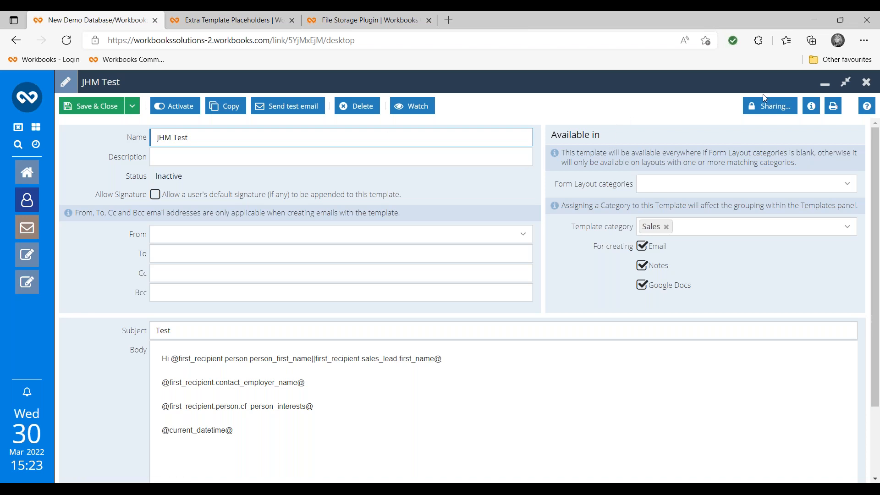
{"action": "left_click", "coordinate": [768, 110]}
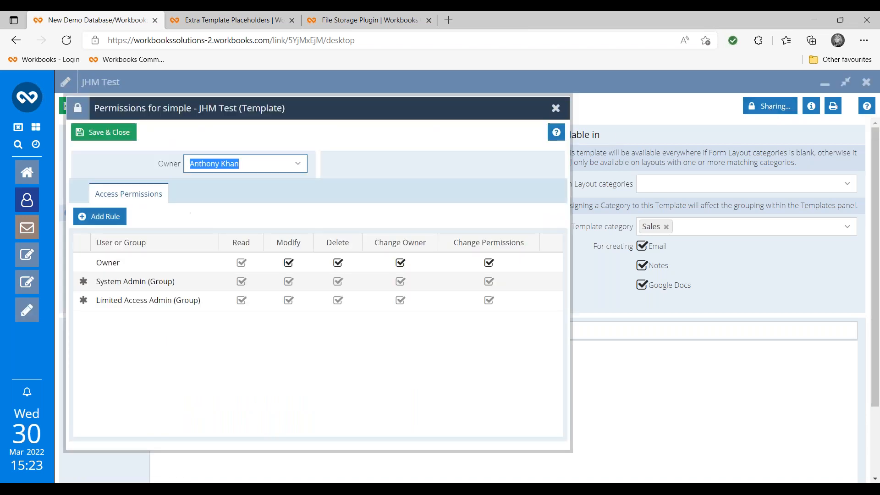
{"action": "left_click", "coordinate": [84, 219]}
{"action": "type", "text": "ev"}
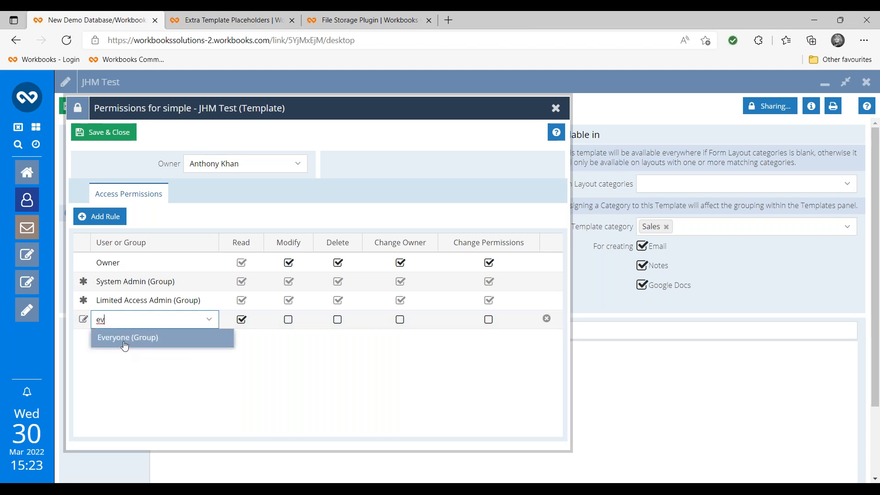
{"action": "left_click", "coordinate": [125, 339]}
{"action": "left_click", "coordinate": [103, 136]}
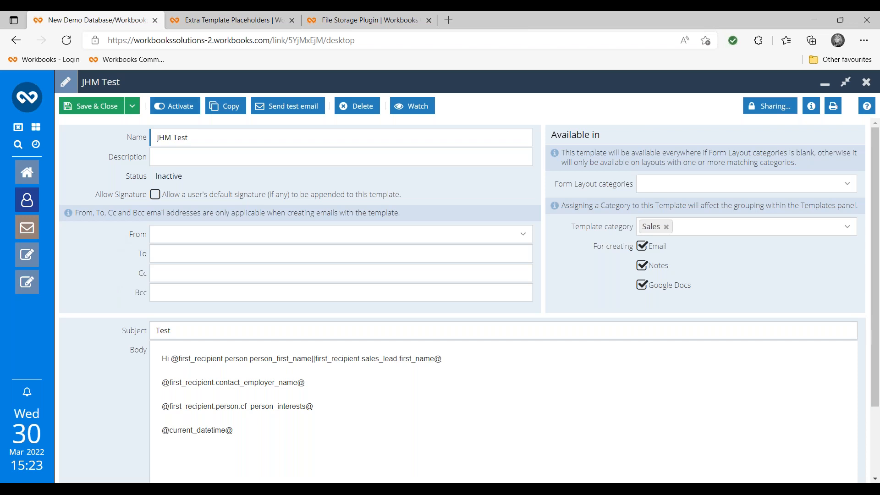
- Activate JHM Test, then start a new Workbooks email from the contact's record
{"action": "left_click", "coordinate": [181, 108]}
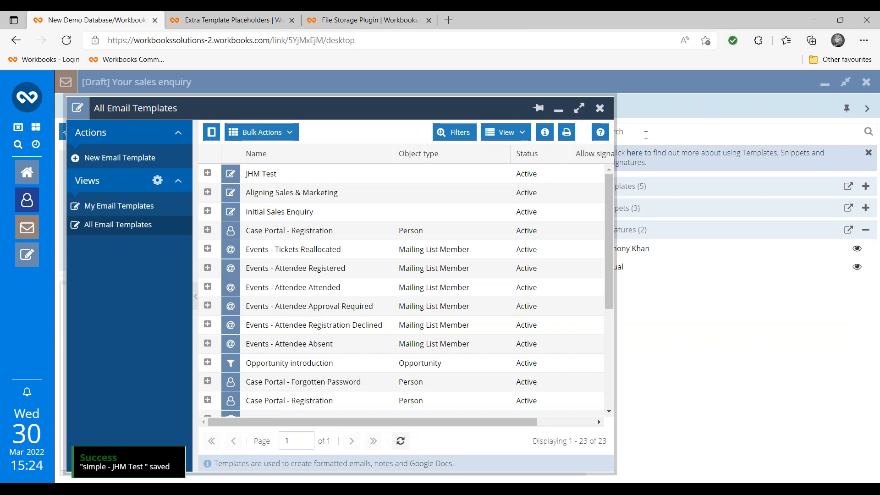
{"action": "left_click", "coordinate": [599, 108]}
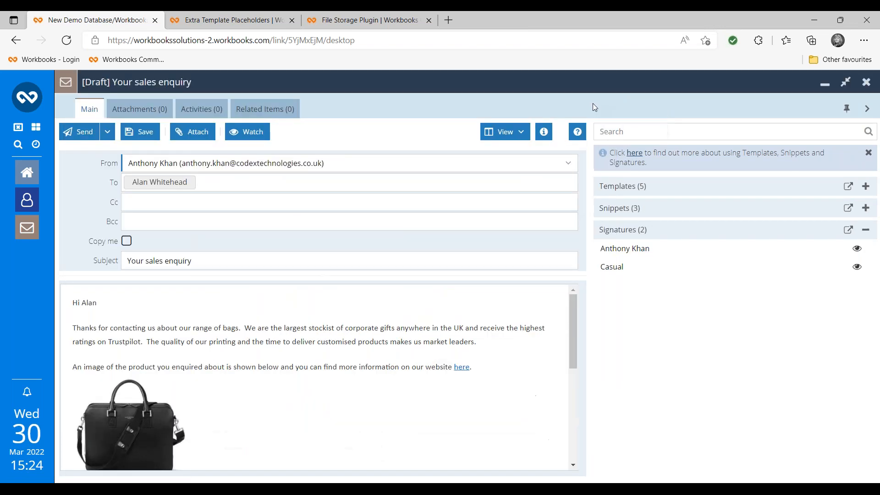
{"action": "left_click", "coordinate": [29, 204]}
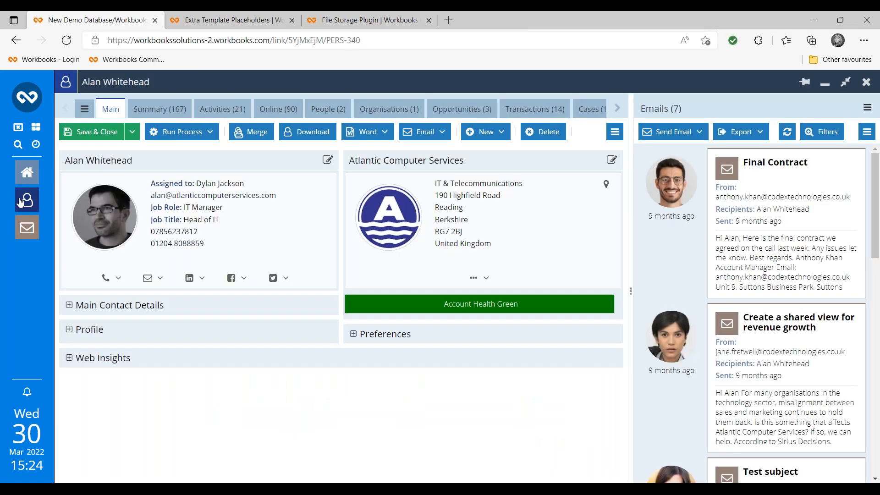
{"action": "left_click", "coordinate": [158, 283]}
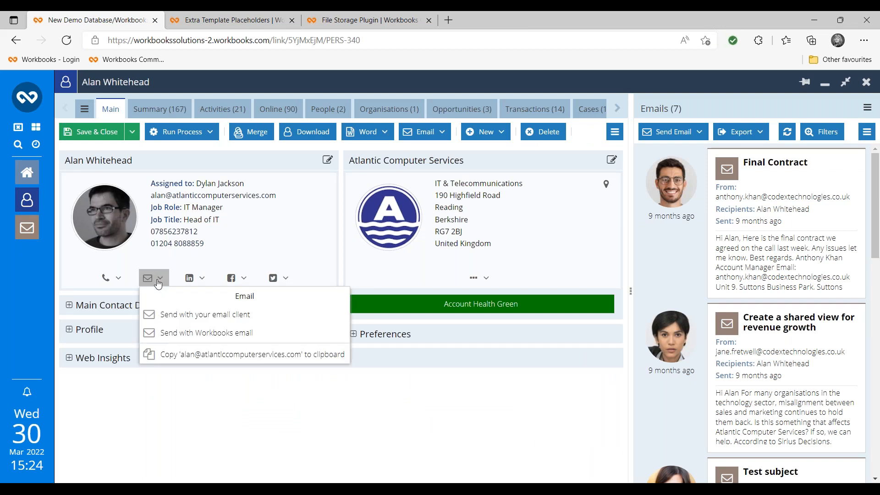
{"action": "left_click", "coordinate": [175, 333]}
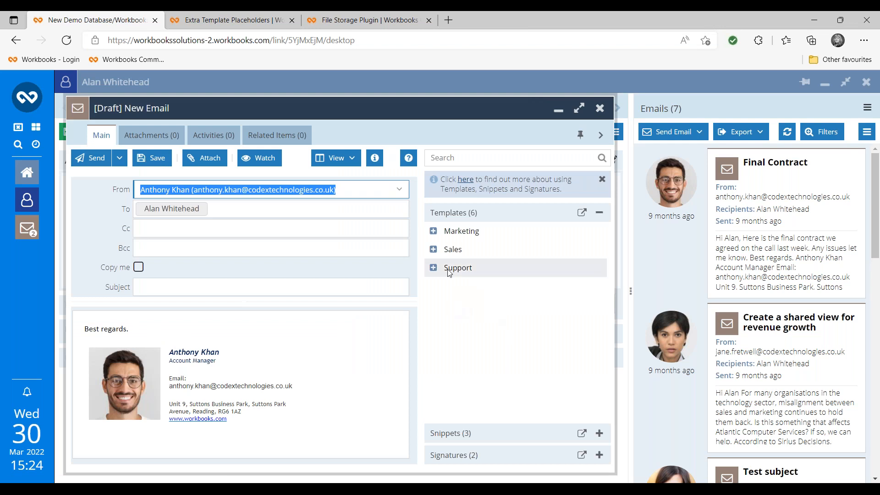
- Apply the JHM Test template from the Sales group to the draft and maximise it
{"action": "left_click", "coordinate": [433, 250]}
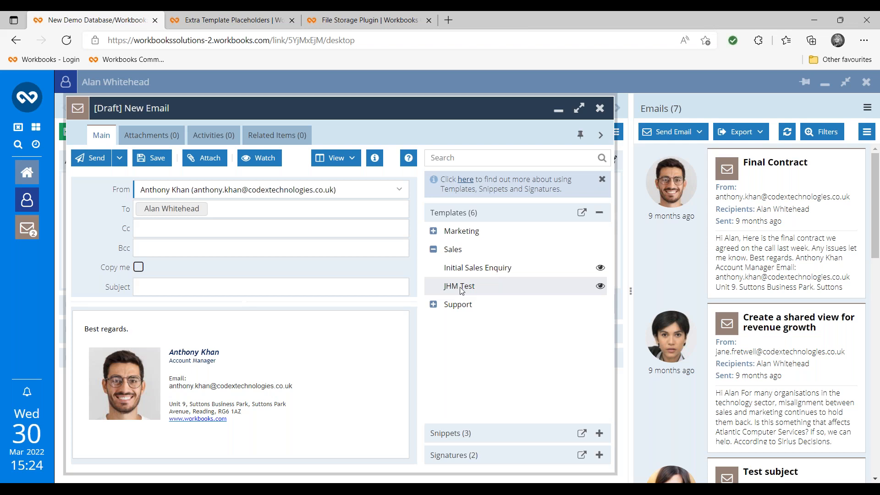
{"action": "left_click", "coordinate": [460, 290]}
{"action": "left_click", "coordinate": [580, 109]}
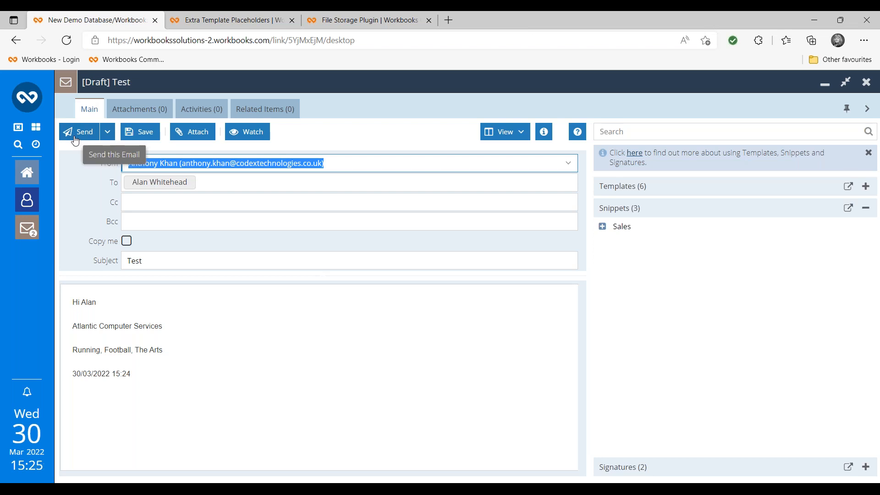
- Schedule the email with Send later for tomorrow, 31/03/2022, at 7:00 AM
{"action": "left_click", "coordinate": [111, 136]}
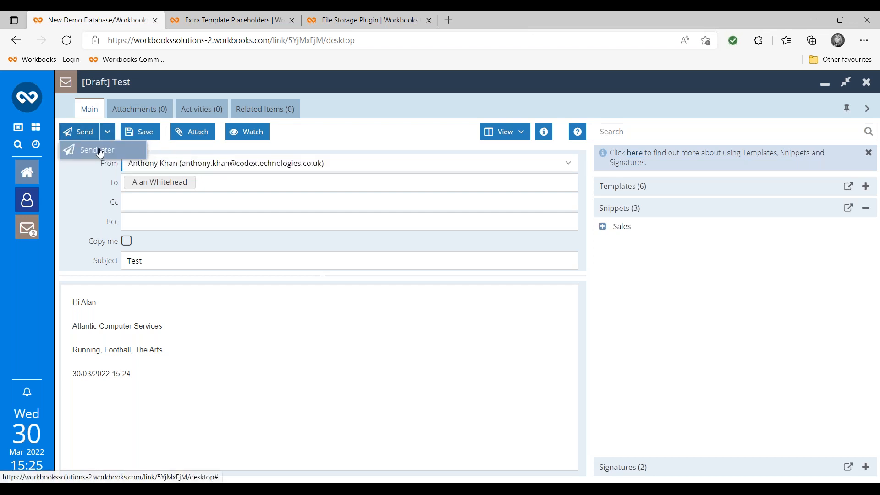
{"action": "left_click", "coordinate": [100, 152]}
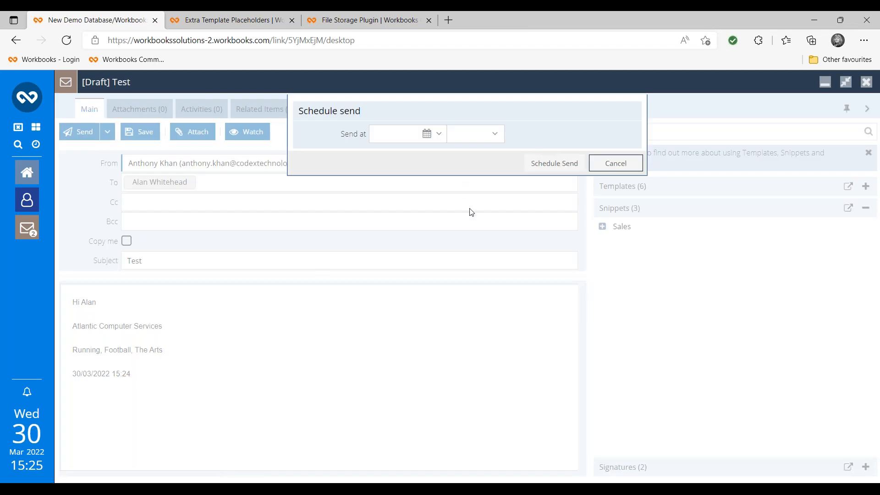
{"action": "left_click", "coordinate": [439, 135]}
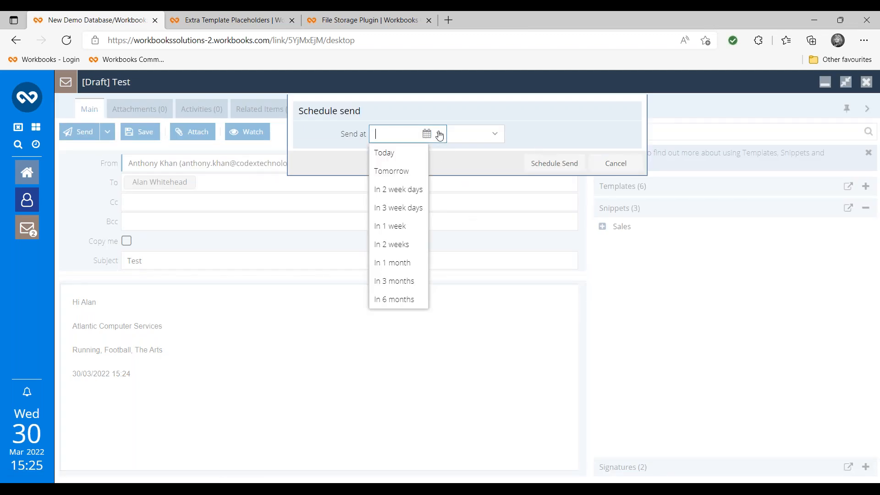
{"action": "left_click", "coordinate": [404, 169]}
{"action": "left_click", "coordinate": [494, 134]}
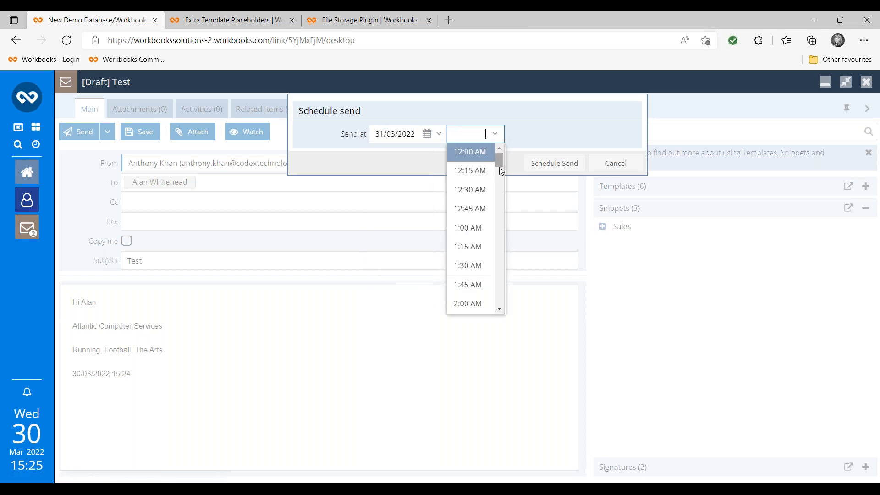
{"action": "left_click_drag", "start_coordinate": [499, 169], "coordinate": [499, 195]}
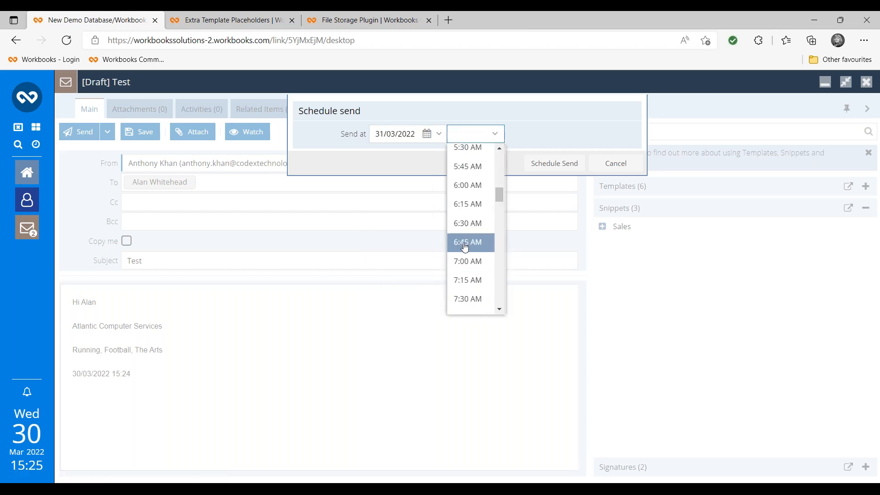
{"action": "left_click", "coordinate": [469, 263]}
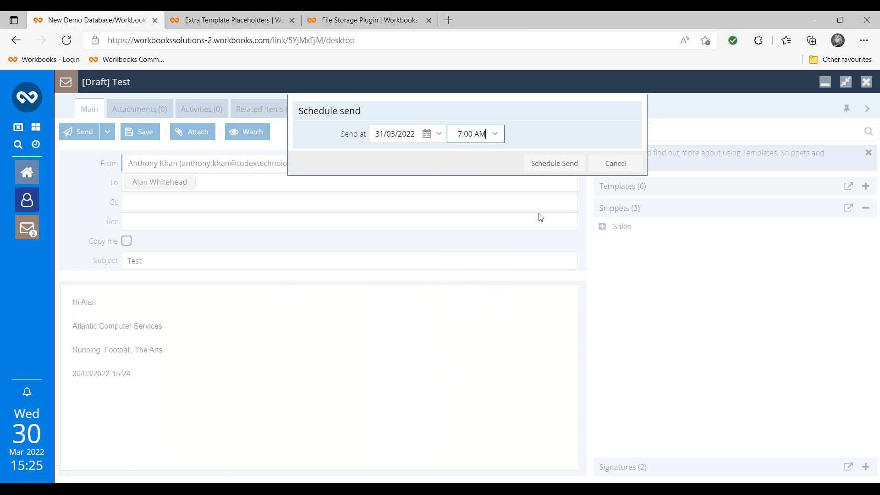
{"action": "left_click", "coordinate": [552, 164]}
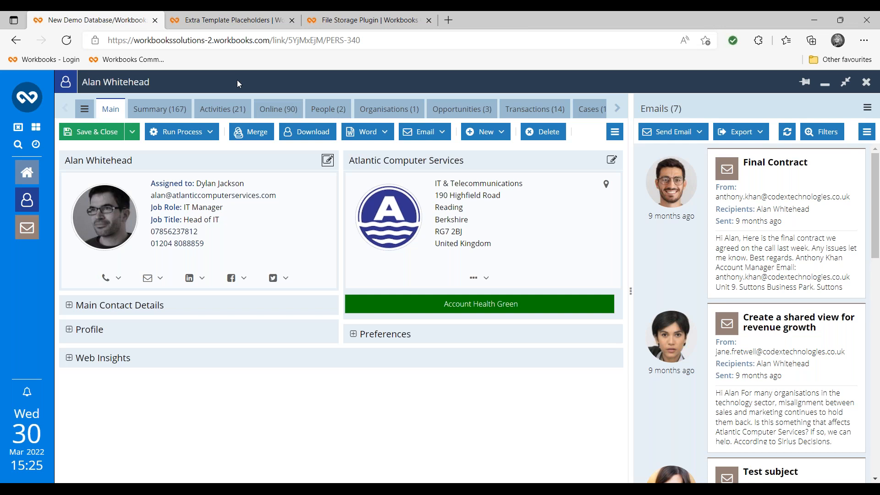
- Open the pending Test email from the maximised Outbound Emails view under Emails
{"action": "left_click", "coordinate": [28, 97]}
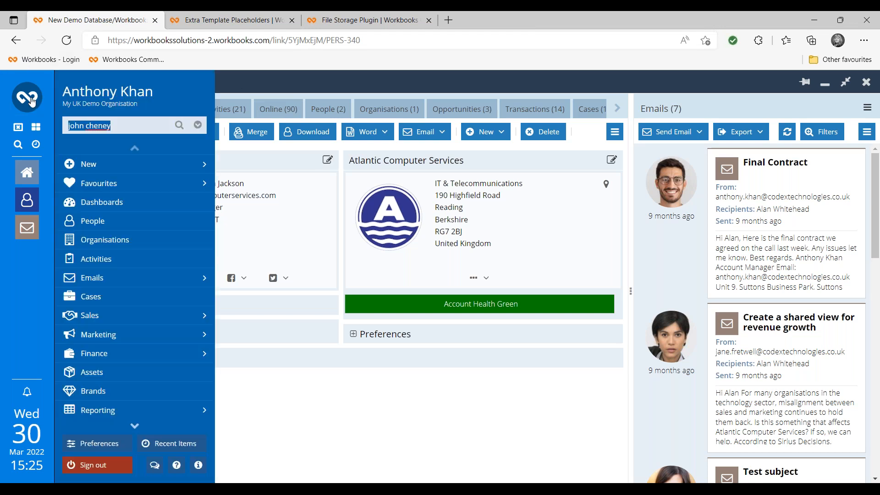
{"action": "mouse_move", "coordinate": [140, 282]}
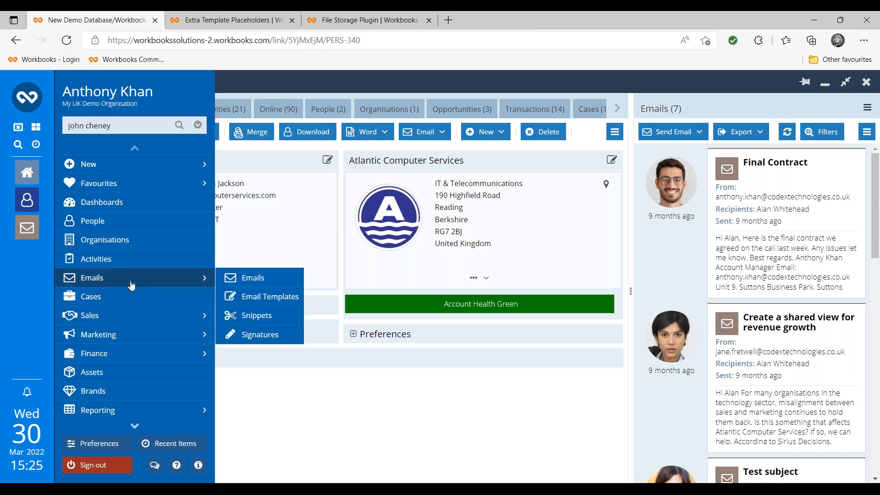
{"action": "left_click", "coordinate": [234, 280]}
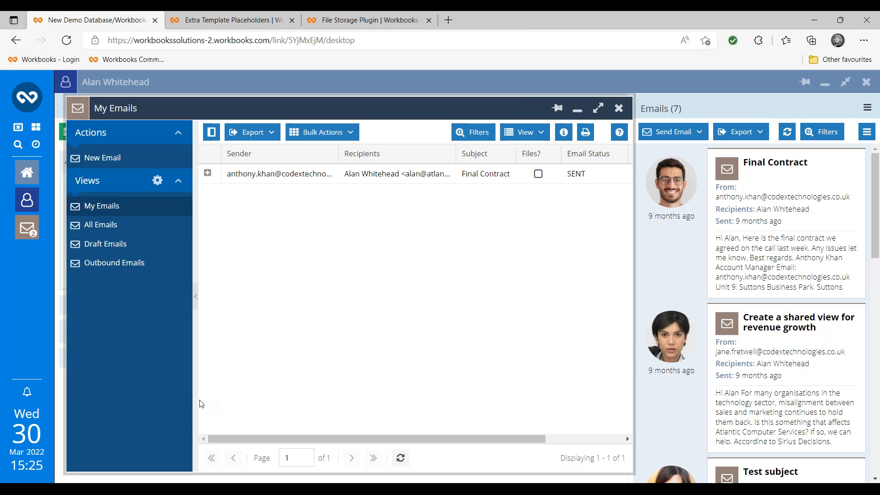
{"action": "left_click", "coordinate": [99, 269]}
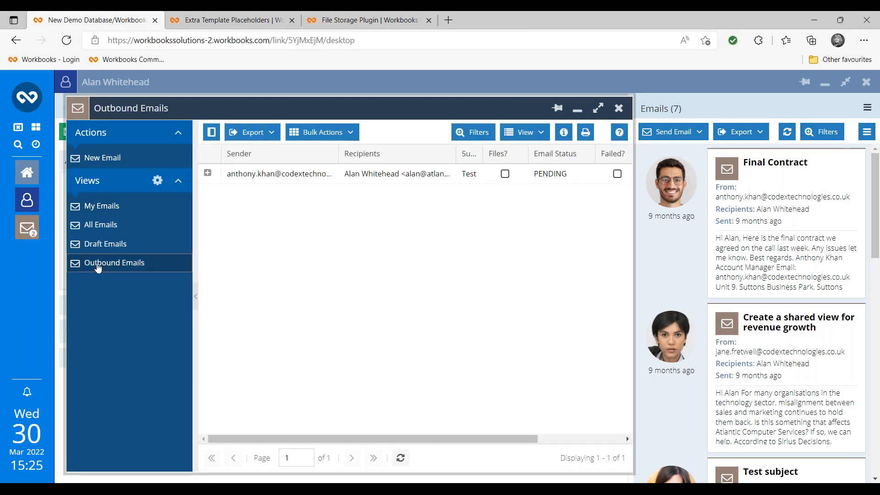
{"action": "left_click", "coordinate": [597, 108]}
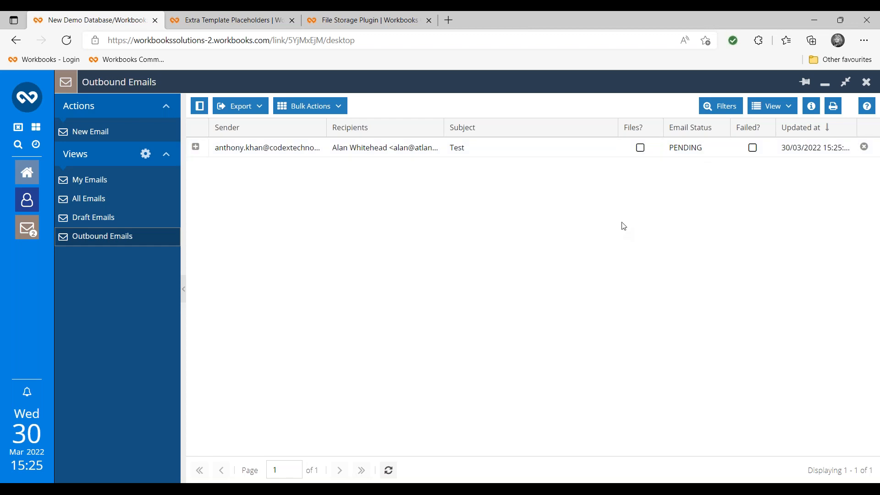
{"action": "left_click", "coordinate": [458, 154]}
{"action": "left_click", "coordinate": [458, 154]}
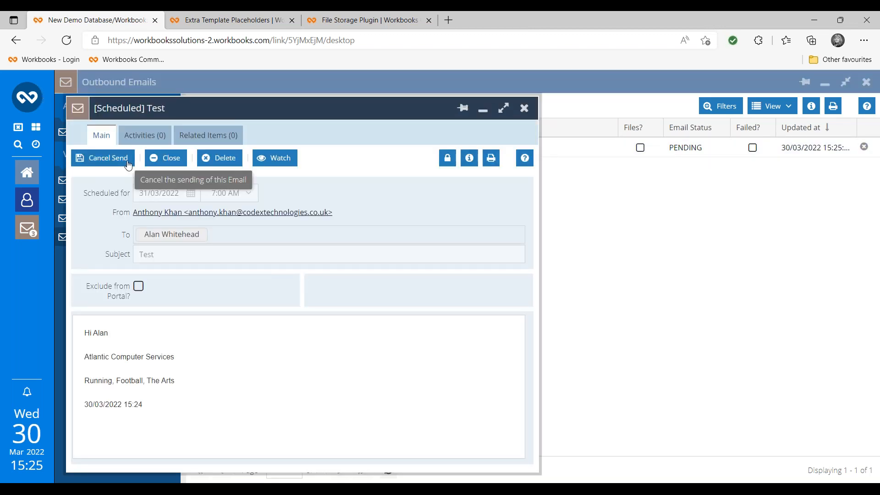
- Cancel the Test email's scheduled send and confirm returning it to a draft
{"action": "left_click", "coordinate": [128, 164]}
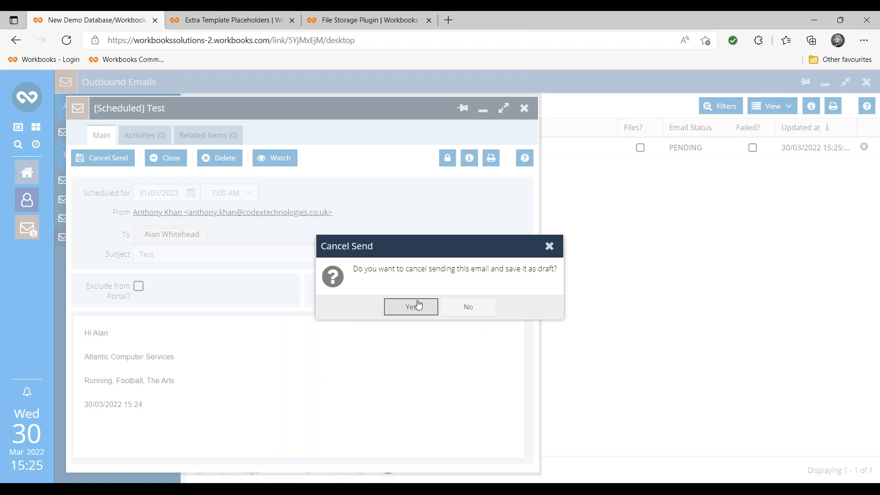
{"action": "left_click", "coordinate": [425, 313]}
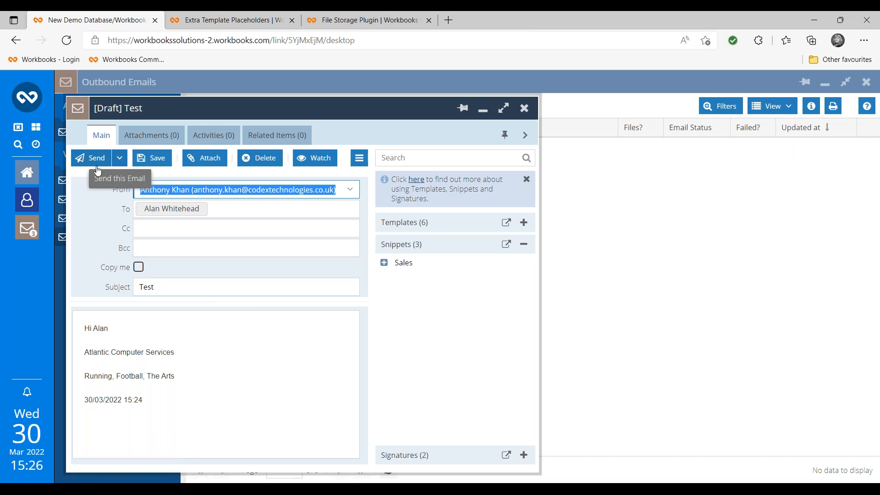
{"action": "left_click", "coordinate": [118, 162]}
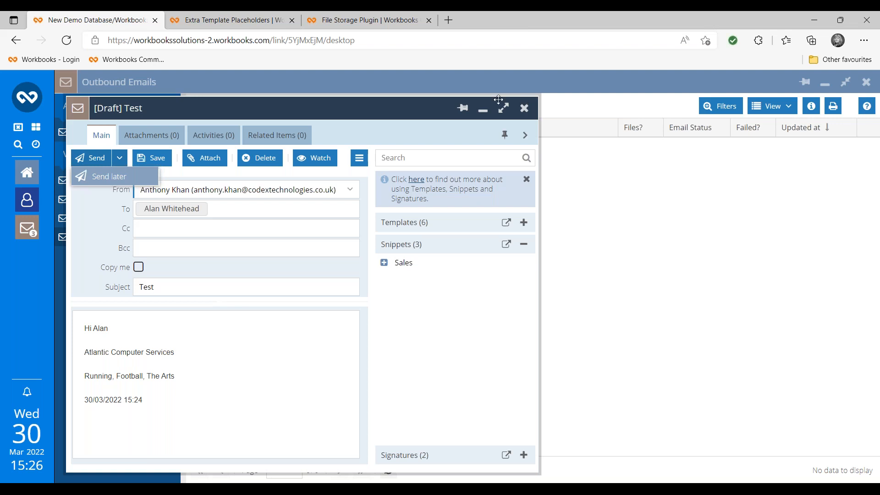
- Go to Preferences > Email Accounts and open the mailhost.qa.workbooks.com SMTP account
{"action": "left_click", "coordinate": [28, 99]}
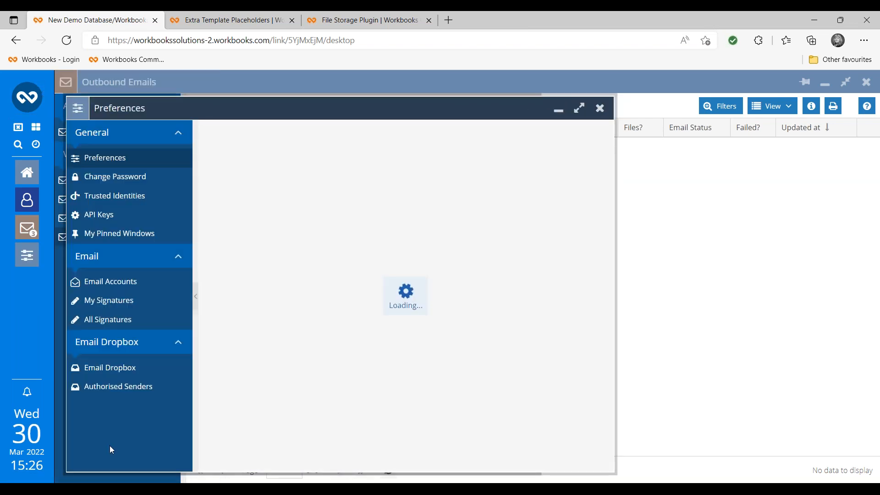
{"action": "left_click", "coordinate": [122, 283]}
{"action": "left_click", "coordinate": [269, 177]}
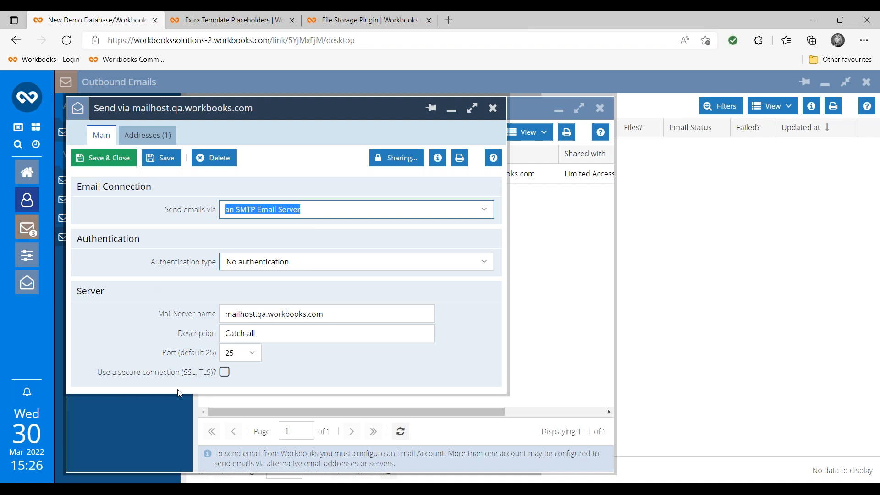
- Check the Microsoft Office 365 and SMTP sending options, close the account unchanged, and return to PowerPoint
{"action": "left_click", "coordinate": [489, 212]}
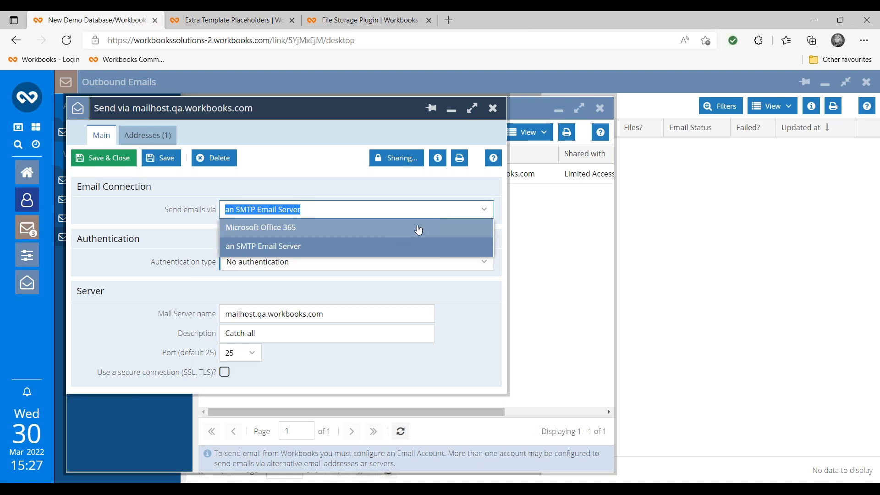
{"action": "left_click", "coordinate": [493, 110]}
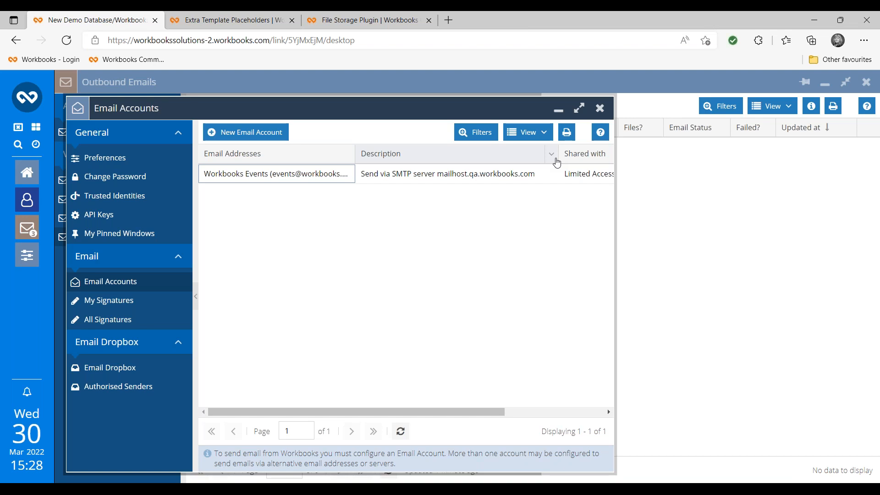
{"action": "key", "text": "alt+Tab"}
{"action": "key", "text": "alt+Tab"}
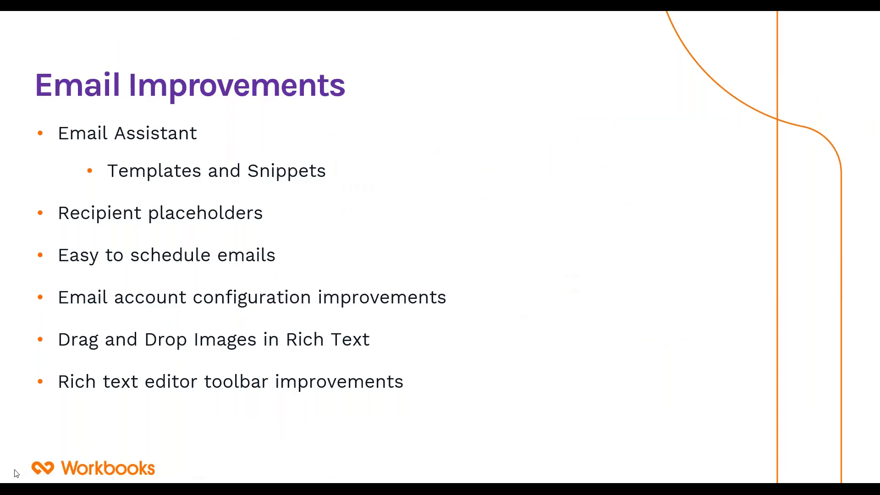
- Advance to the Reporting & Dashboards slide and show its Meetings and Tasks reporting bullet
{"action": "key", "text": "Right"}
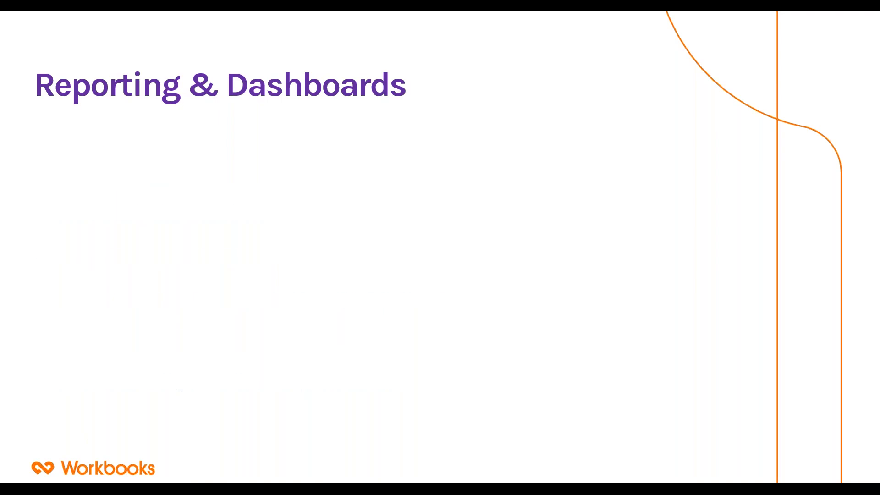
{"action": "key", "text": "Right"}
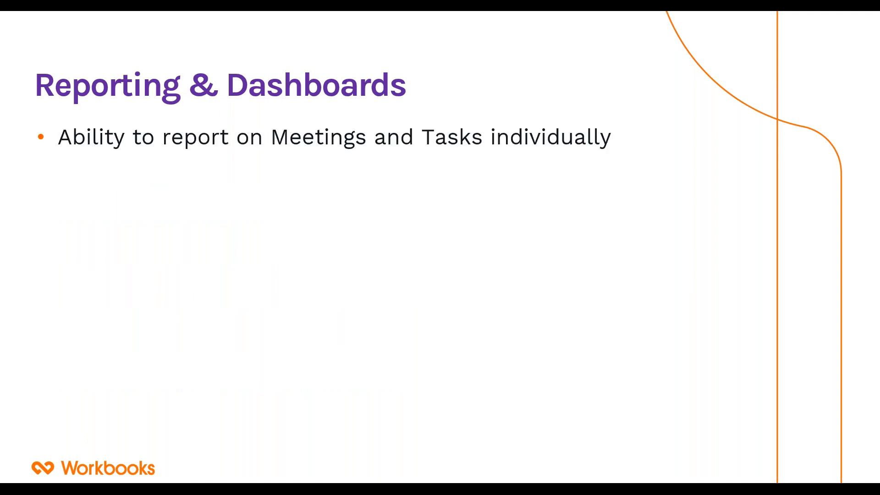
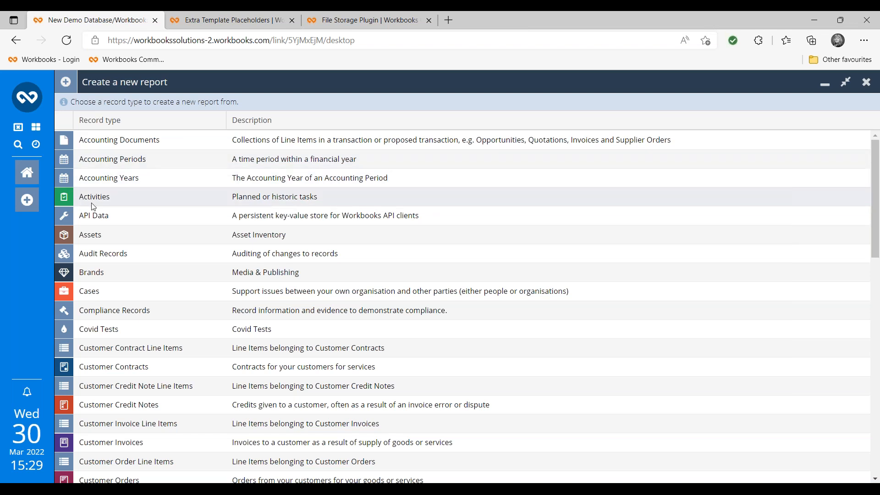
- Scroll through the record types, then close the Create a new report window without making a report
{"action": "scroll", "coordinate": [132, 289], "scroll_direction": "down", "scroll_amount": 4}
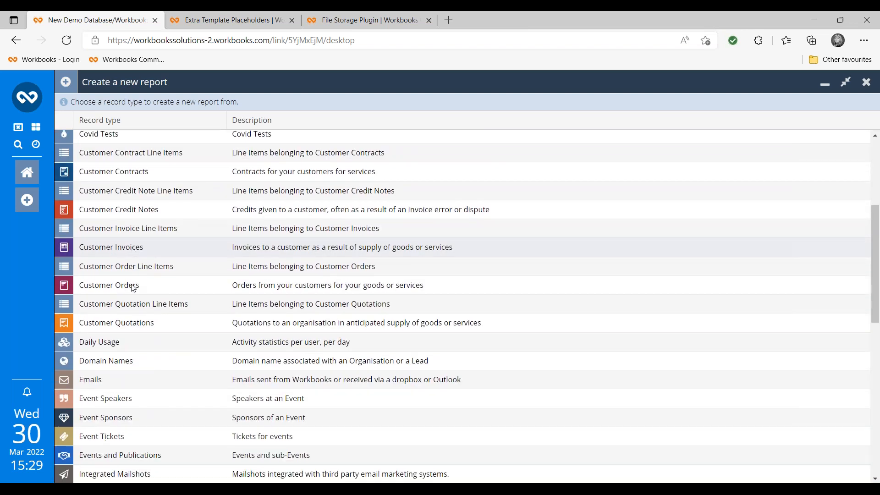
{"action": "scroll", "coordinate": [133, 288], "scroll_direction": "down", "scroll_amount": 6}
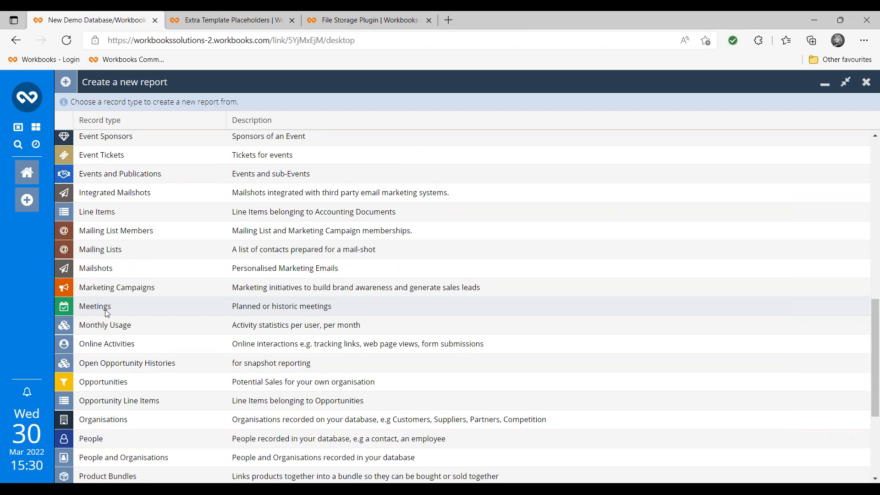
{"action": "scroll", "coordinate": [107, 312], "scroll_direction": "down", "scroll_amount": 4}
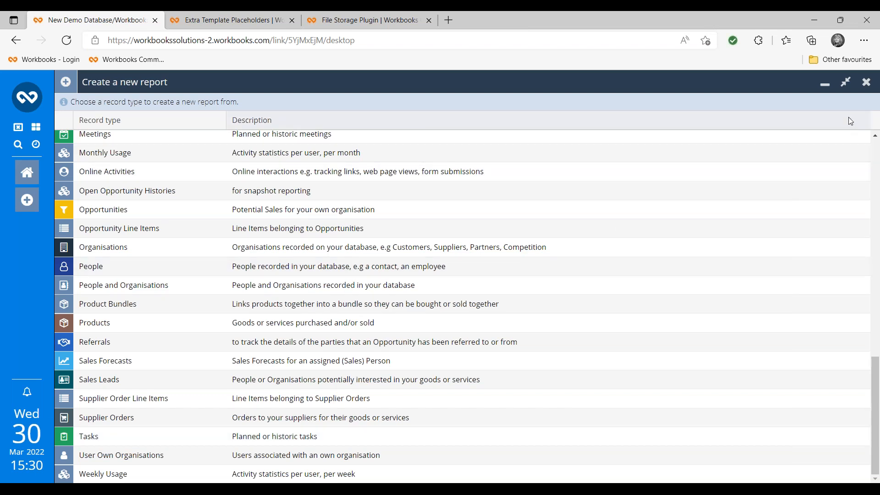
{"action": "left_click", "coordinate": [866, 82]}
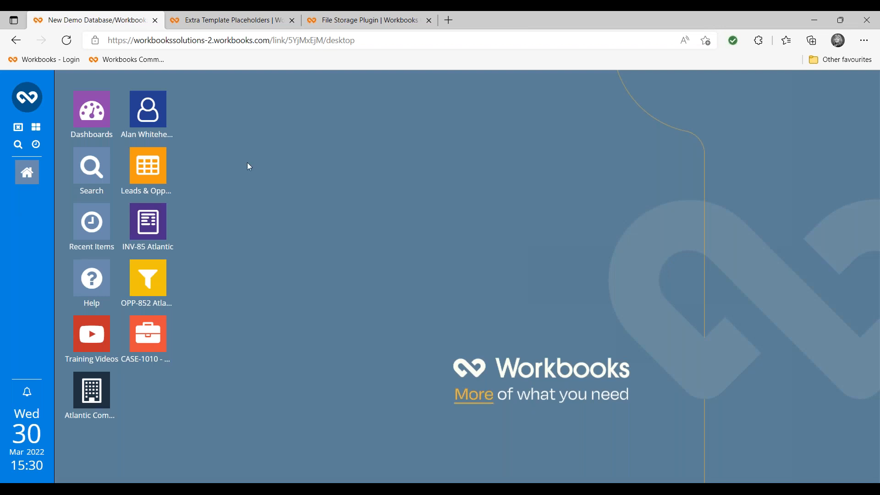
- Open the Leads & Opportunities: Details report maximised, scan its columns right and left, then start editing it
{"action": "left_click", "coordinate": [150, 170]}
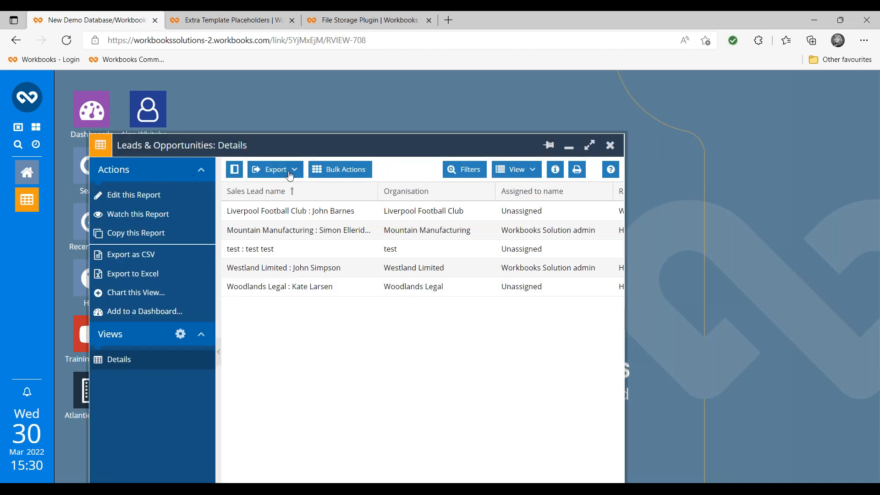
{"action": "left_click", "coordinate": [590, 146]}
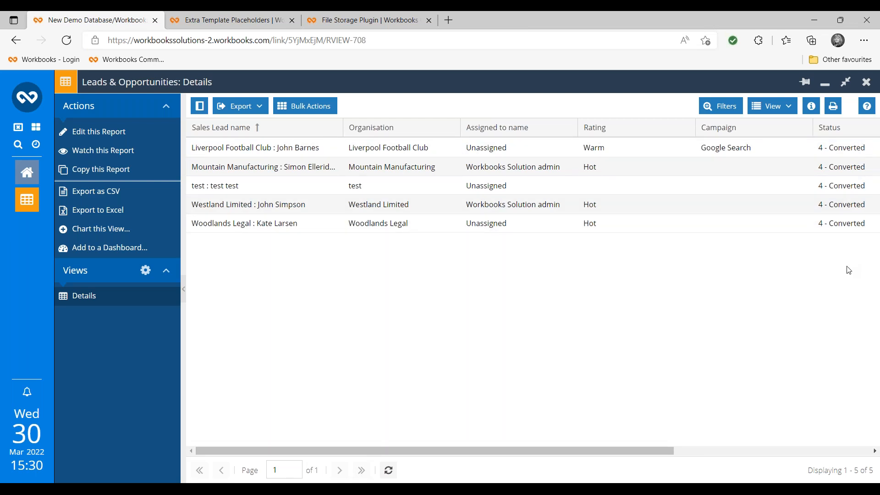
{"action": "left_click_drag", "start_coordinate": [666, 455], "coordinate": [878, 445]}
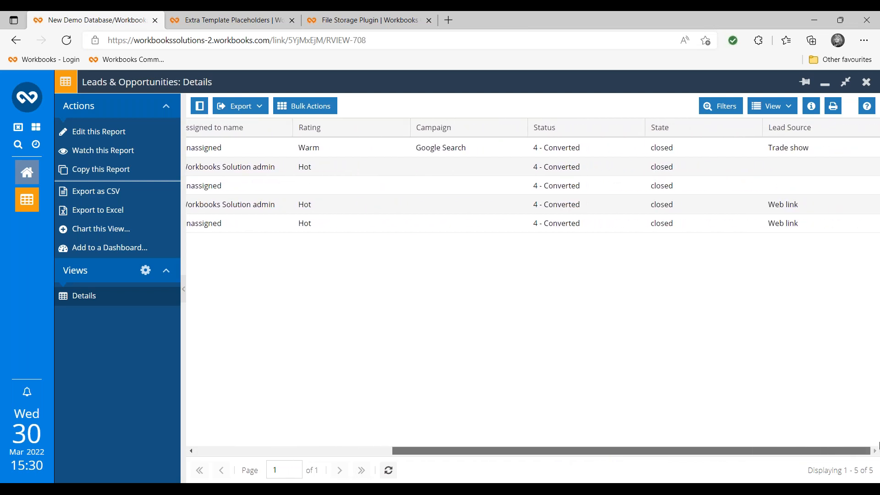
{"action": "left_click_drag", "start_coordinate": [878, 444], "coordinate": [623, 440]}
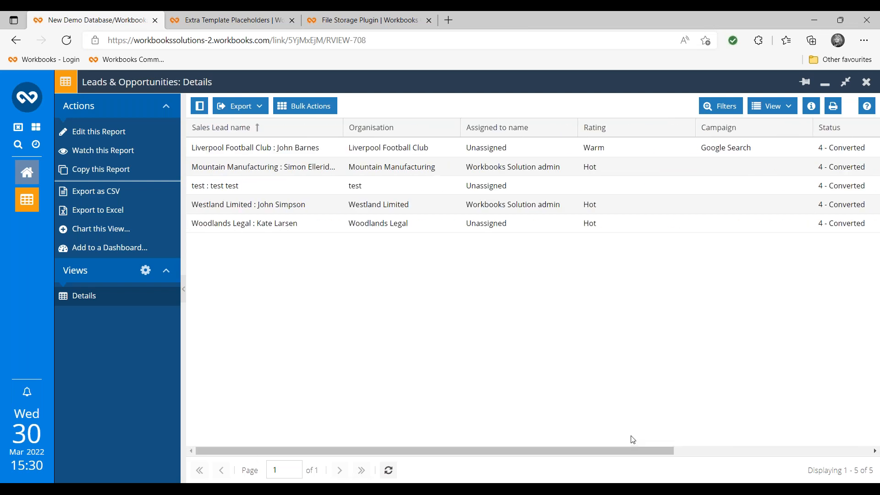
{"action": "left_click", "coordinate": [95, 134]}
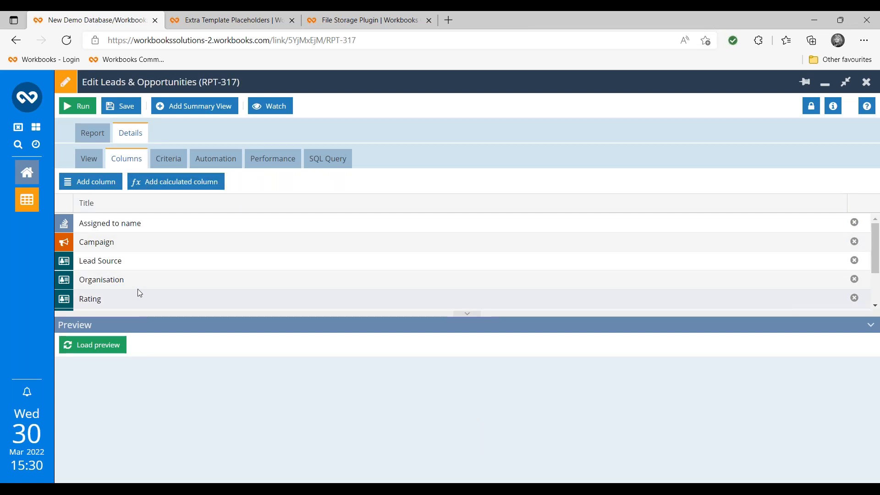
- Add a column from Related Opportunities > Name, titled 'Opportunity Name', and save it
{"action": "left_click", "coordinate": [101, 189]}
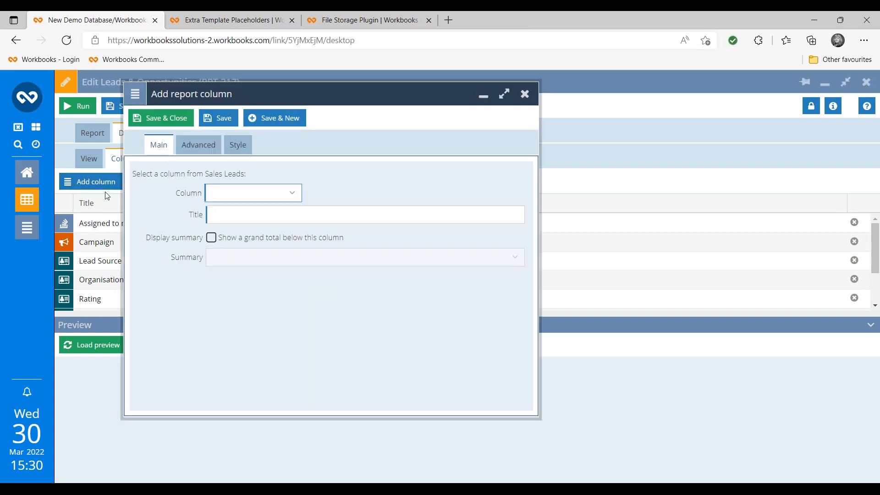
{"action": "type", "text": "opp"}
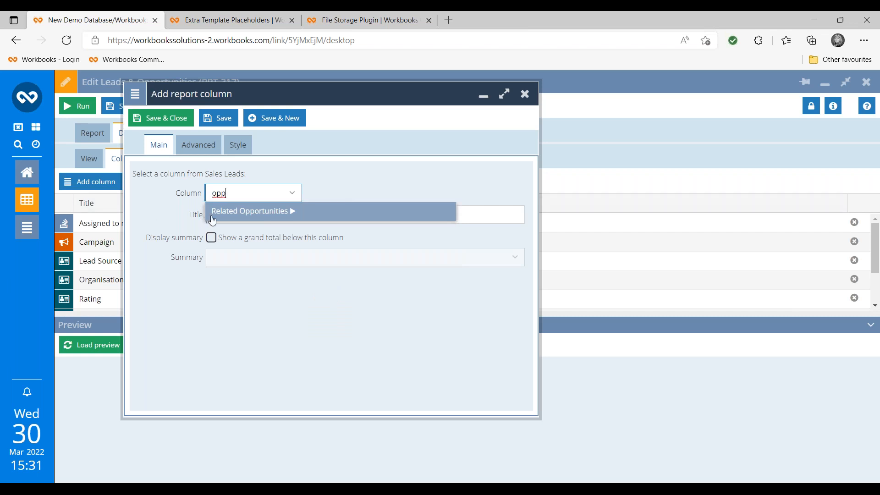
{"action": "left_click", "coordinate": [230, 212]}
{"action": "left_click", "coordinate": [392, 197]}
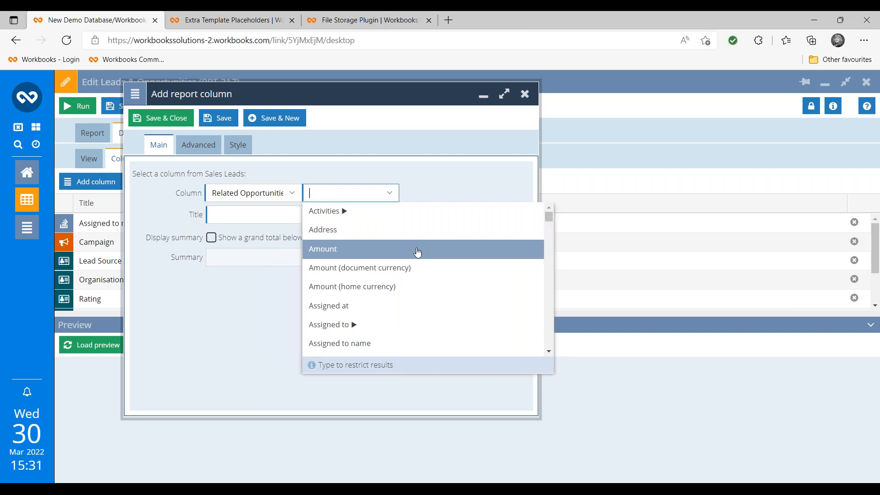
{"action": "scroll", "coordinate": [433, 261], "scroll_direction": "down", "scroll_amount": 1}
{"action": "scroll", "coordinate": [434, 261], "scroll_direction": "down", "scroll_amount": 5}
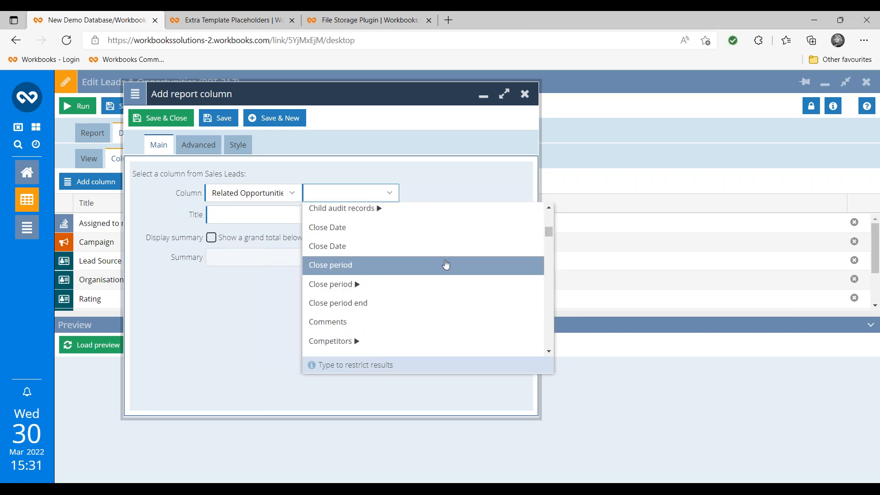
{"action": "scroll", "coordinate": [442, 265], "scroll_direction": "up", "scroll_amount": 2}
{"action": "type", "text": "name"}
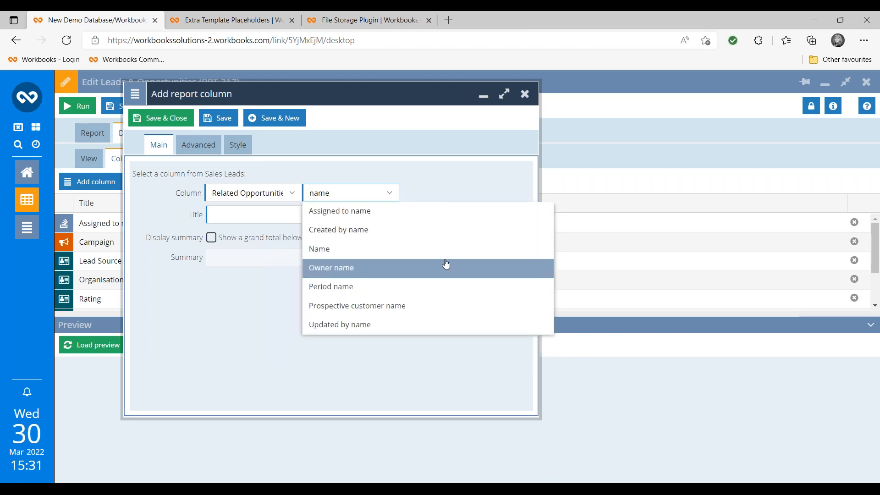
{"action": "left_click", "coordinate": [408, 250]}
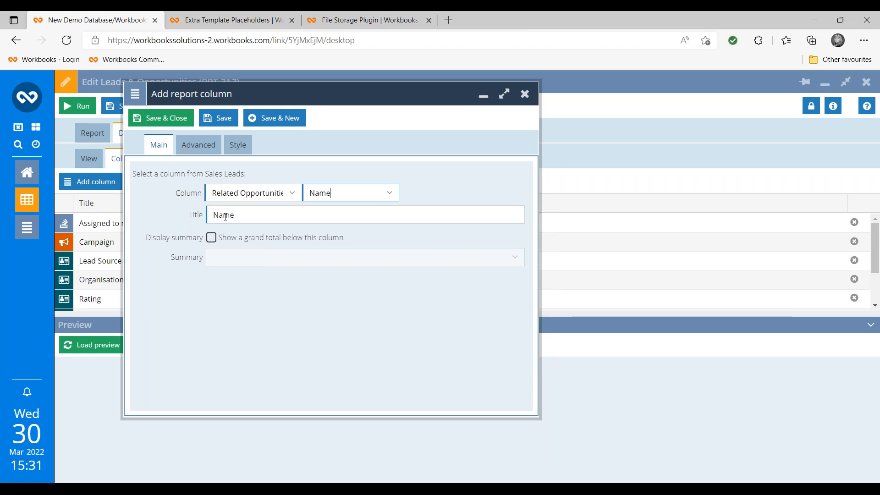
{"action": "left_click", "coordinate": [211, 215]}
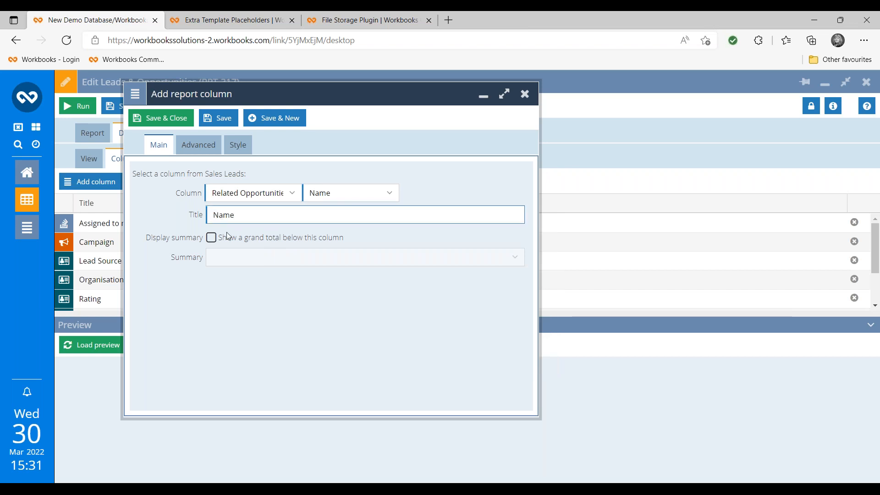
{"action": "type", "text": "Opportunity"}
{"action": "left_click", "coordinate": [168, 117]}
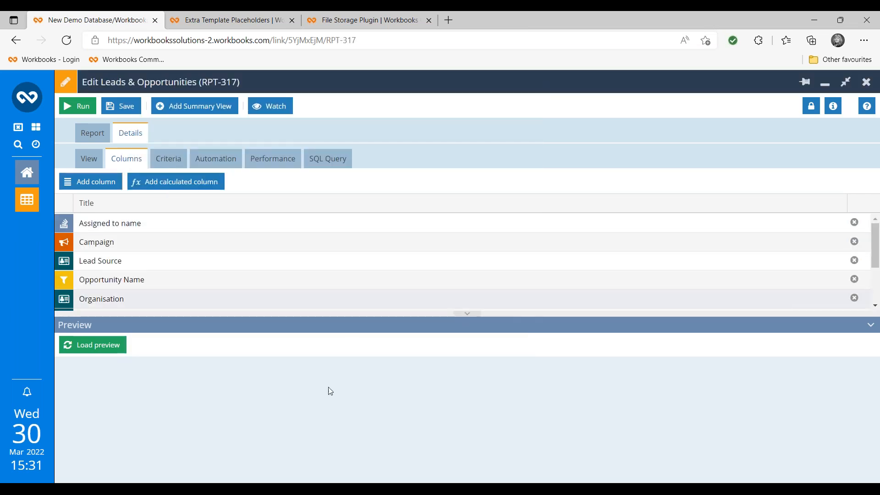
- Load the report preview and move Opportunity Name to sit right after Sales Lead name
{"action": "left_click", "coordinate": [92, 347]}
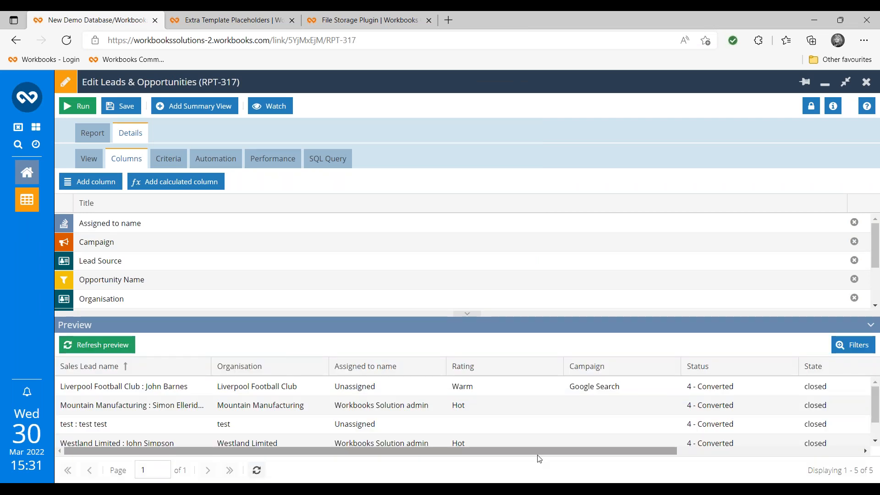
{"action": "left_click_drag", "start_coordinate": [537, 456], "coordinate": [731, 473]}
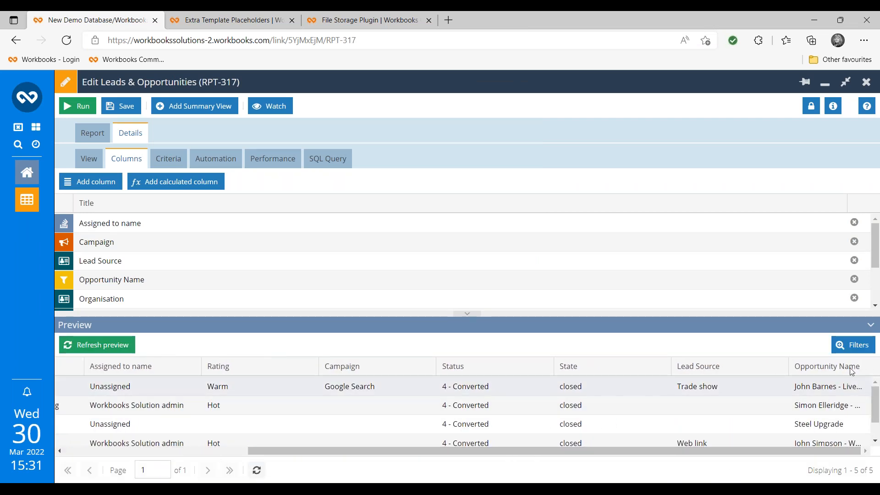
{"action": "left_click_drag", "start_coordinate": [848, 373], "coordinate": [89, 368]}
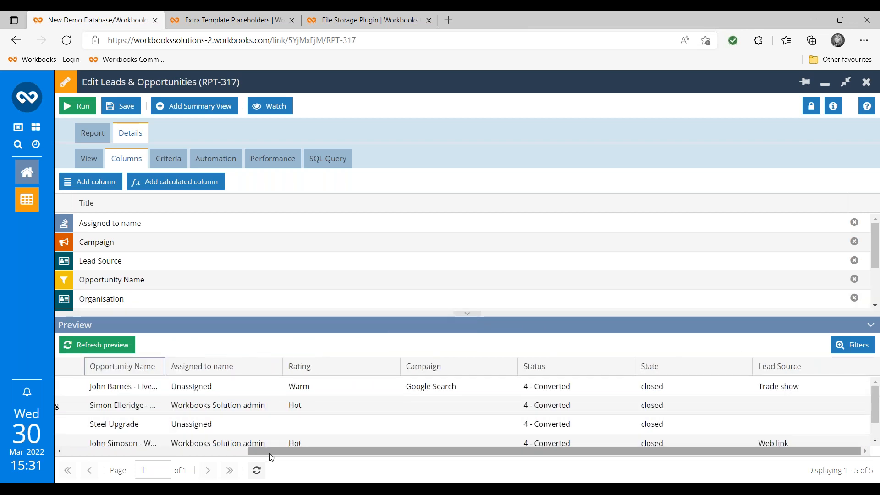
{"action": "scroll", "coordinate": [134, 446], "scroll_direction": "left", "scroll_amount": 3}
{"action": "scroll", "coordinate": [134, 446], "scroll_direction": "left", "scroll_amount": 2}
{"action": "left_click_drag", "start_coordinate": [341, 366], "coordinate": [216, 367]}
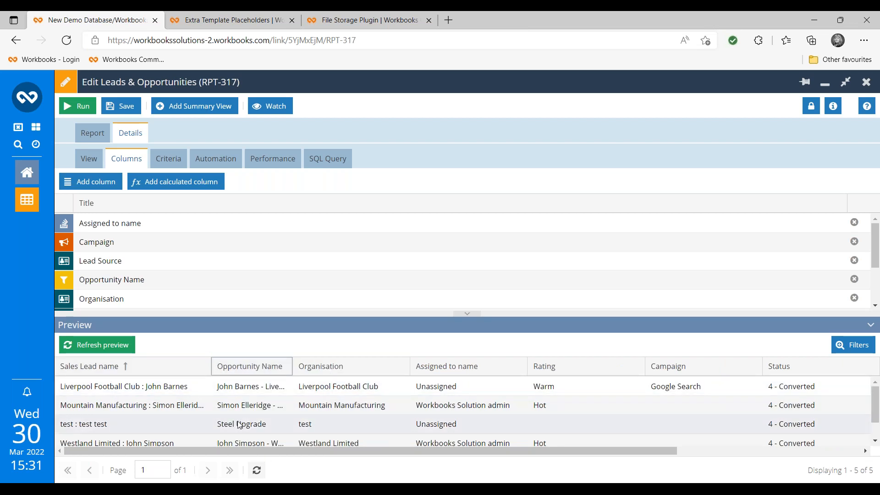
- Save the report, reload its preview of opportunity names, and open the Details view settings
{"action": "left_click", "coordinate": [118, 108]}
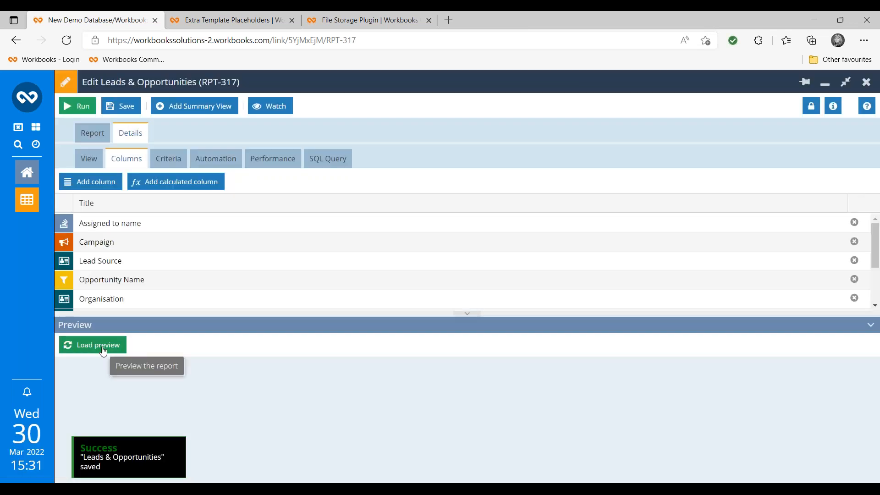
{"action": "left_click", "coordinate": [104, 348]}
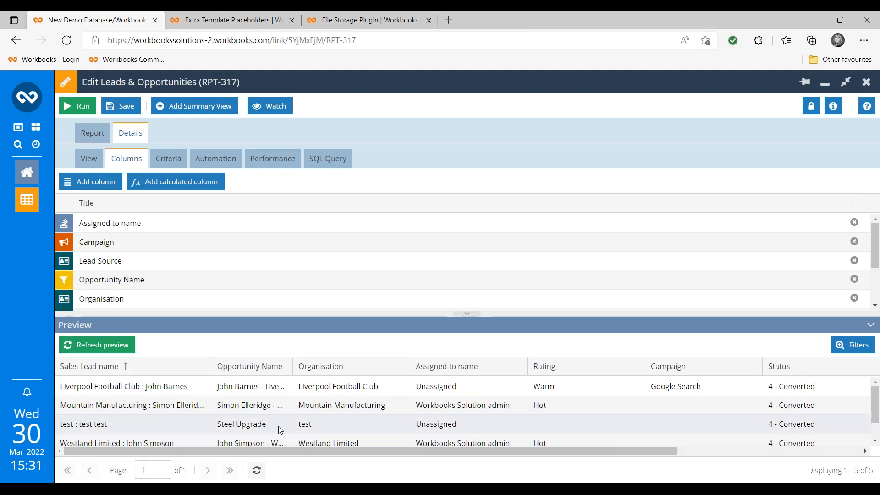
{"action": "scroll", "coordinate": [278, 425], "scroll_direction": "down", "scroll_amount": 1}
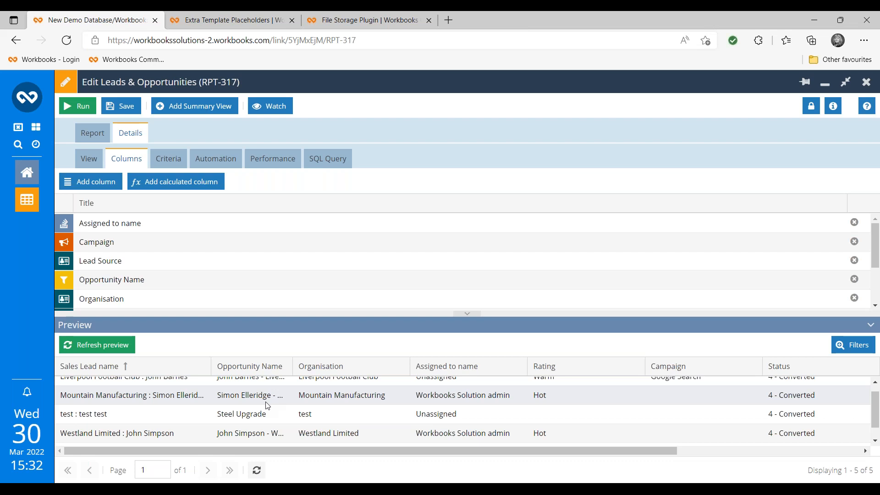
{"action": "left_click", "coordinate": [90, 163]}
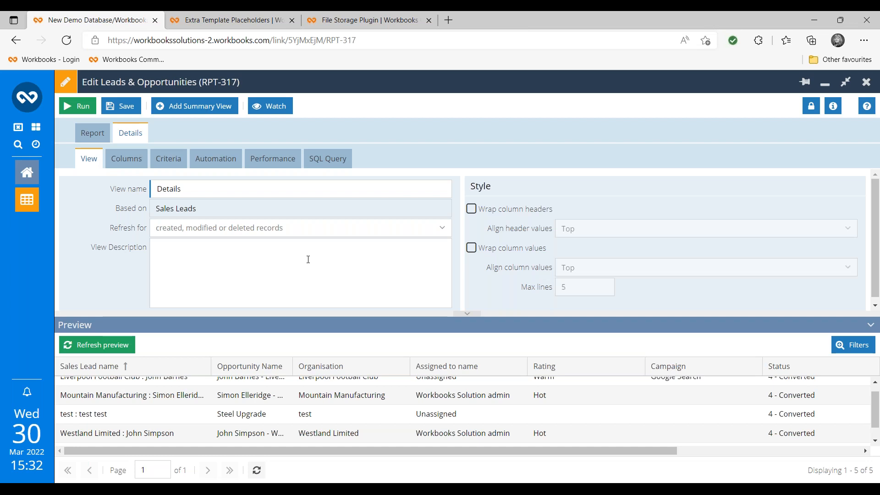
- Tick Wrap column headers and Wrap column values, set both alignments to Middle, and run the report
{"action": "left_click", "coordinate": [474, 210]}
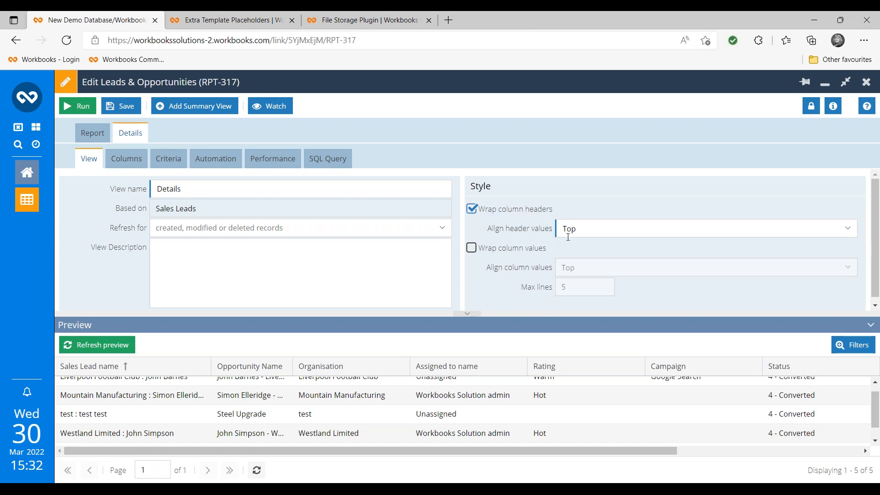
{"action": "left_click", "coordinate": [854, 234]}
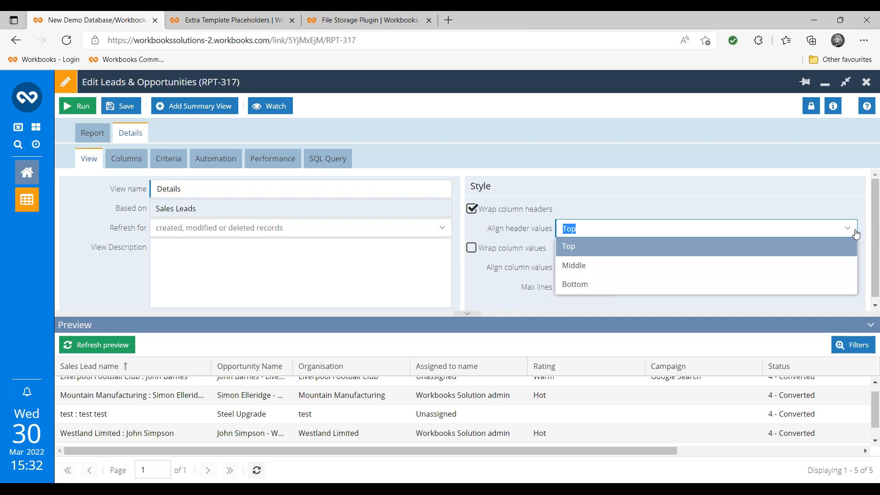
{"action": "left_click", "coordinate": [589, 271]}
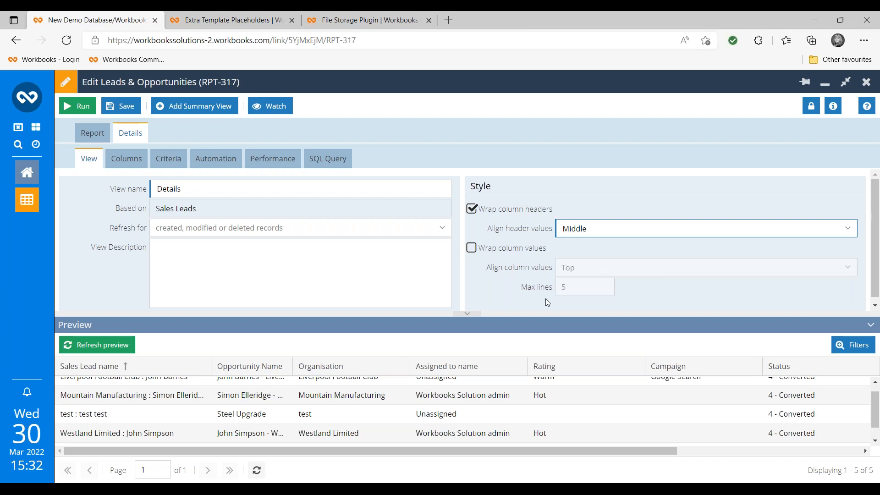
{"action": "left_click", "coordinate": [472, 252]}
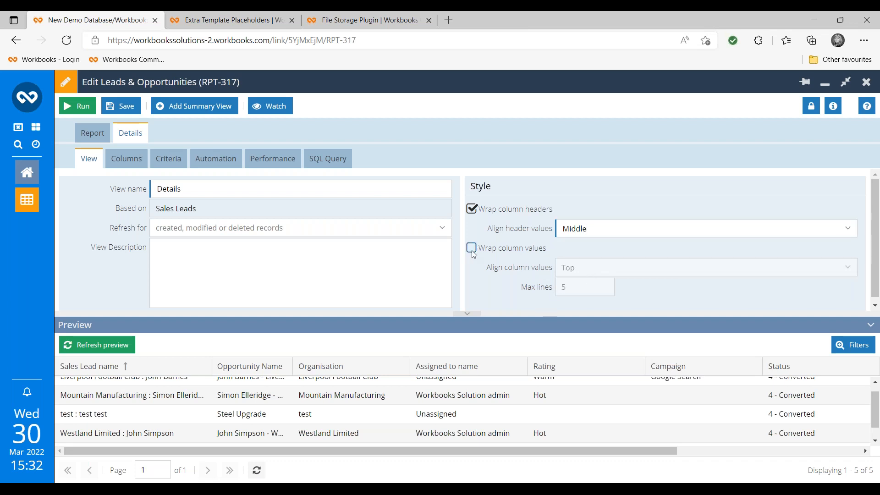
{"action": "left_click", "coordinate": [849, 269]}
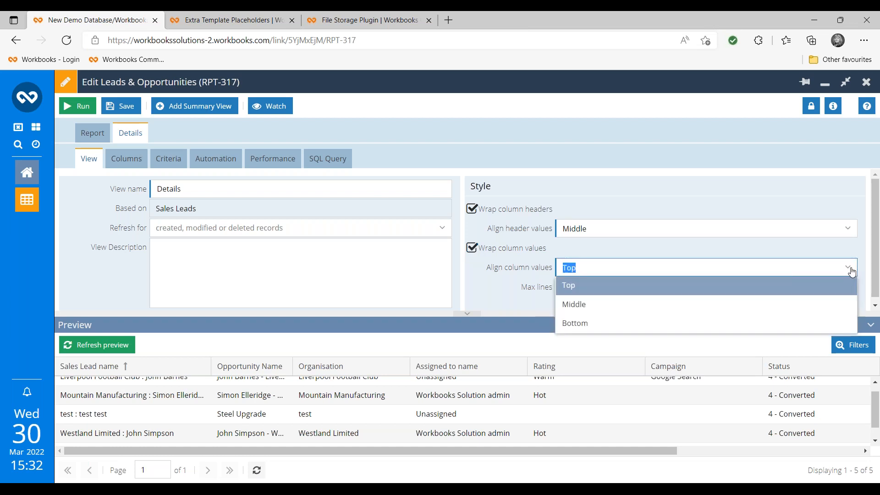
{"action": "left_click", "coordinate": [803, 309]}
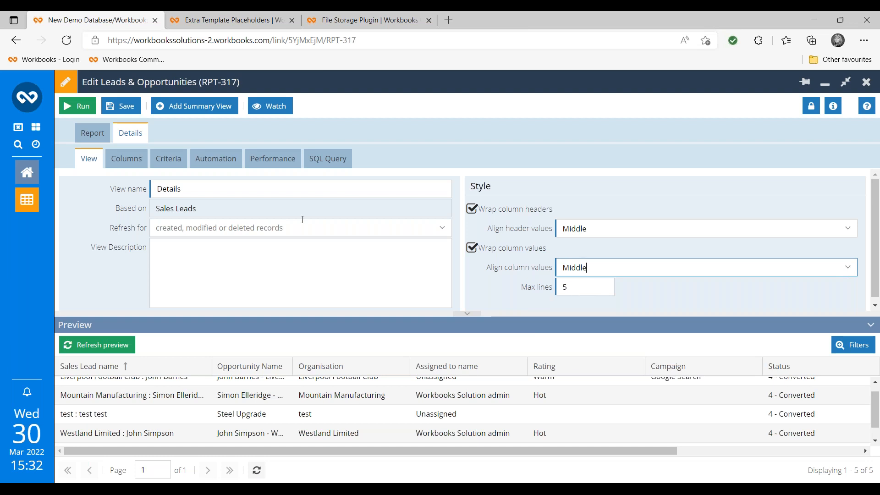
{"action": "left_click", "coordinate": [89, 110]}
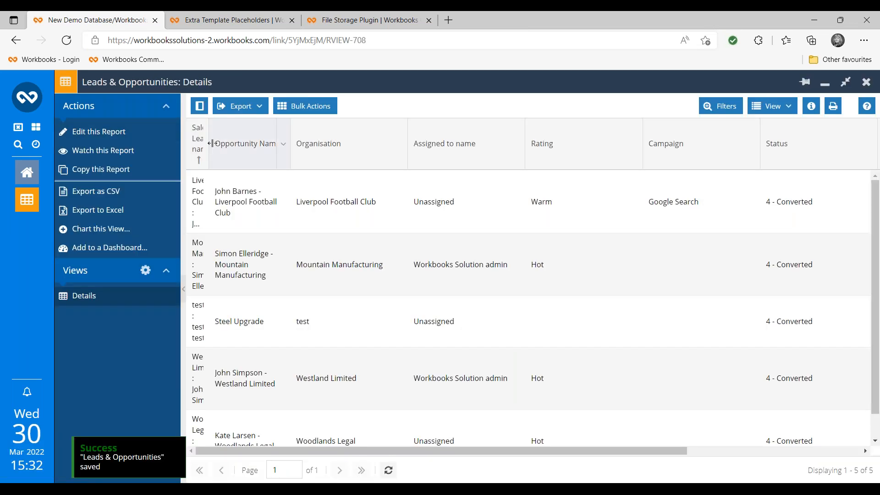
- Widen Sales Lead name, narrow Opportunity Name, then advance the slide show to Relating People to records
{"action": "left_click_drag", "start_coordinate": [214, 137], "coordinate": [253, 146]}
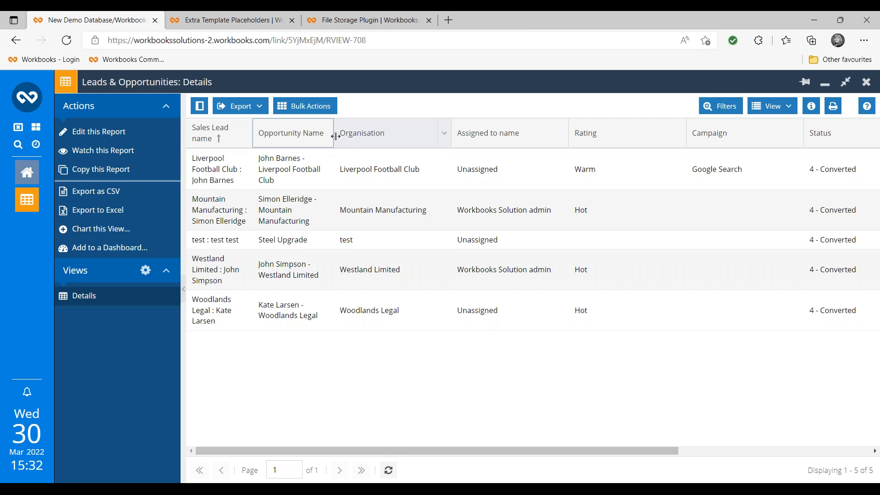
{"action": "left_click_drag", "start_coordinate": [333, 133], "coordinate": [322, 133]}
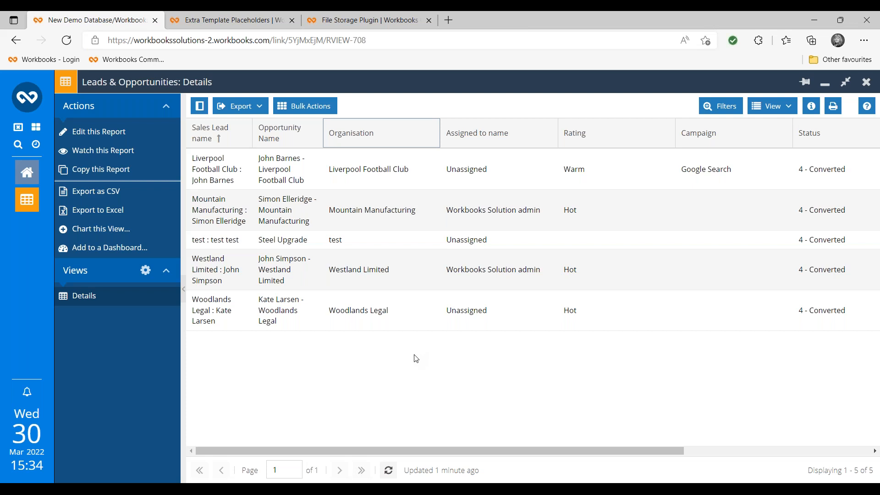
{"action": "key", "text": "alt+Tab"}
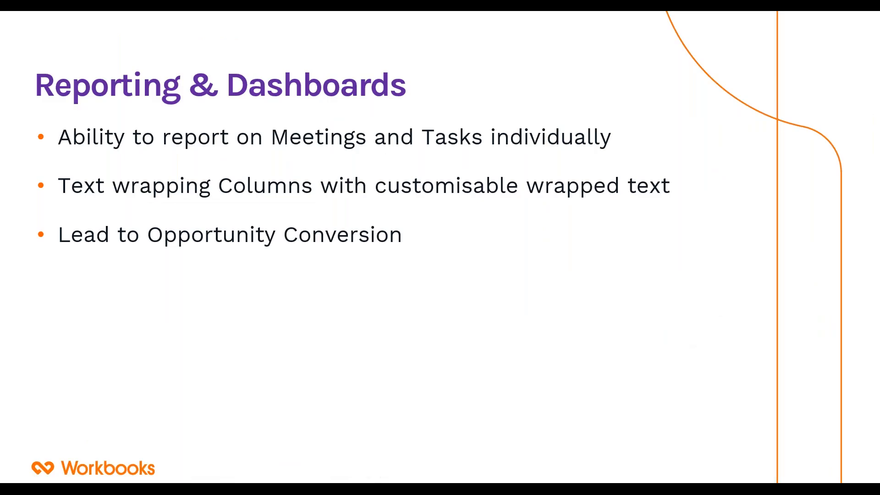
{"action": "key", "text": "Right"}
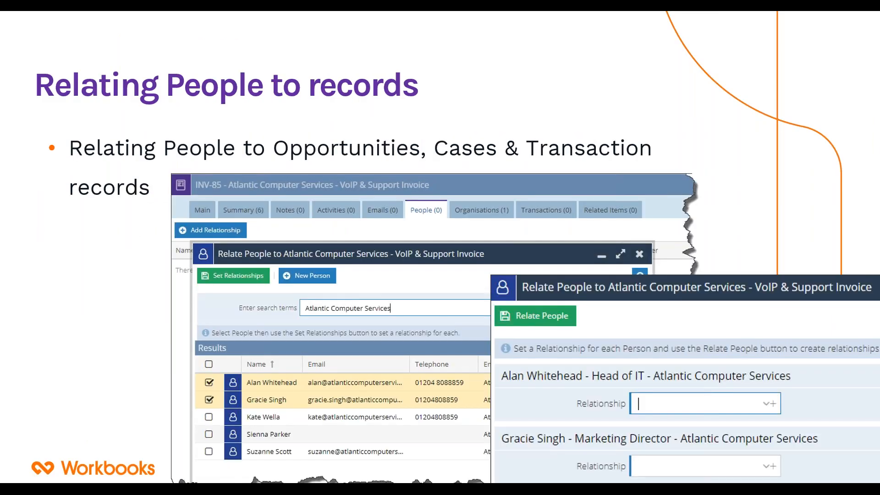
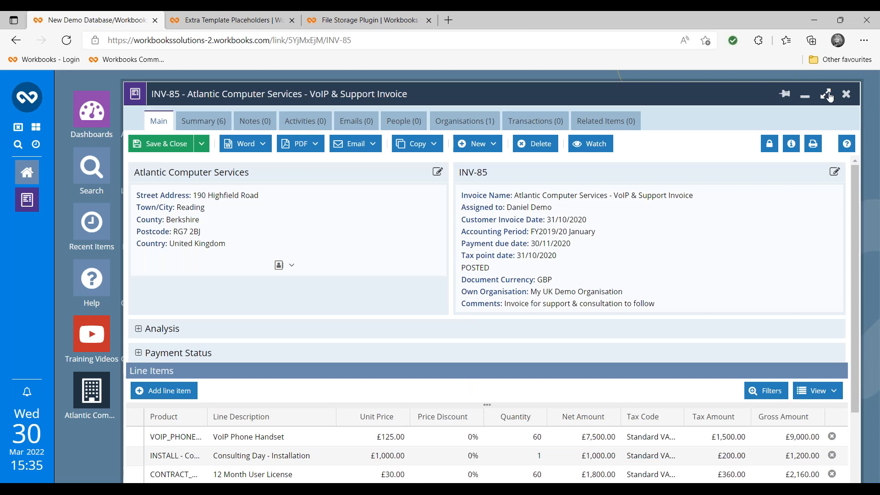
- Maximise invoice INV-85 and show its People tab, which lists no one yet
{"action": "left_click", "coordinate": [825, 93]}
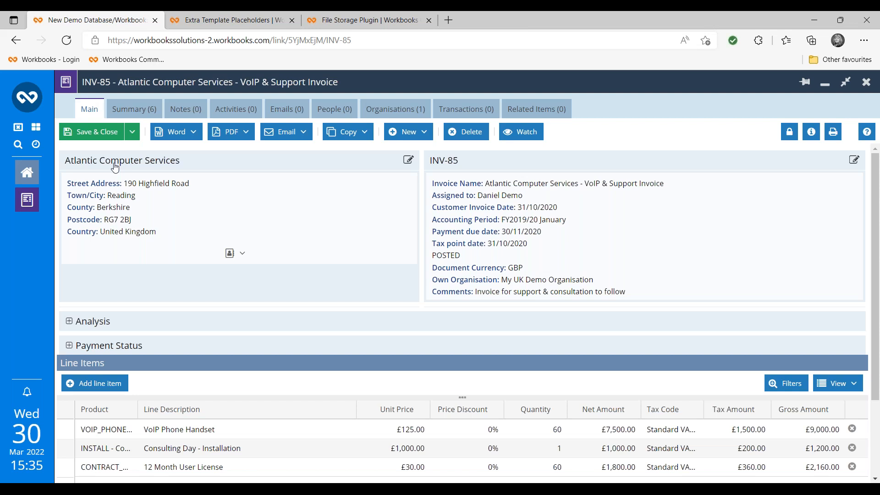
{"action": "left_click", "coordinate": [335, 111]}
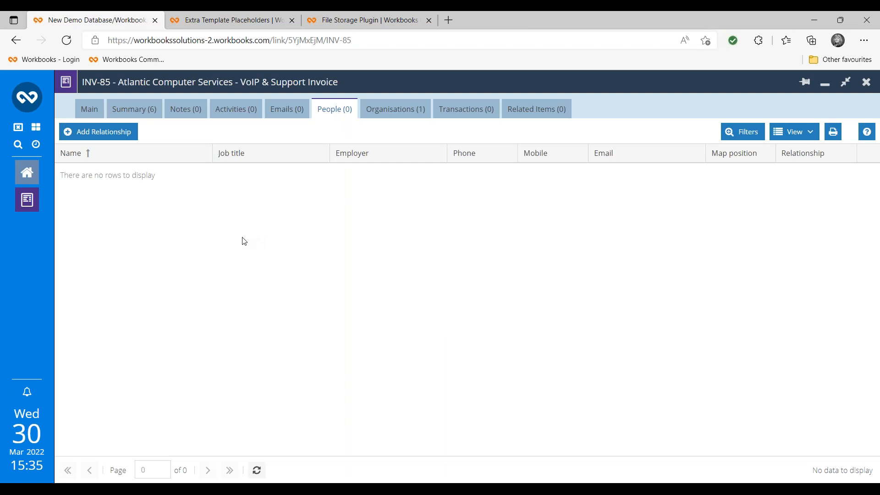
- Relate the Atlantic Head of IT (Commercial Contact) and Marketing Director (Technical Contact) to INV-85
{"action": "left_click", "coordinate": [121, 135]}
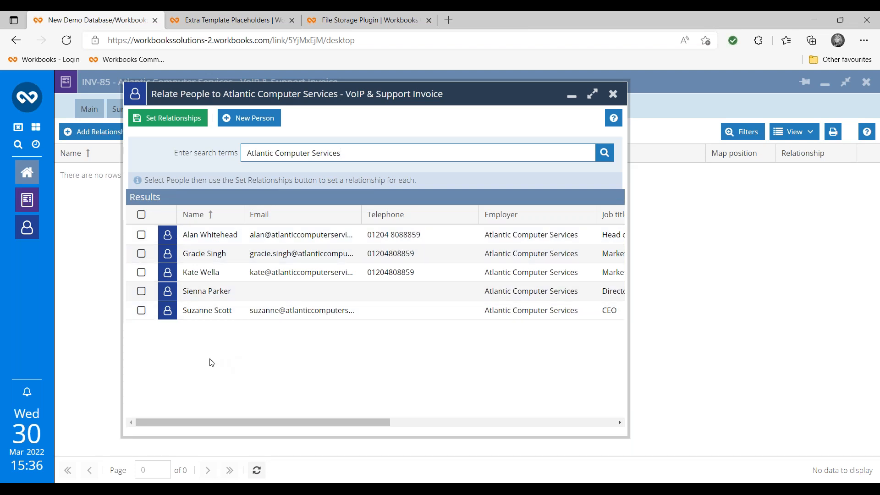
{"action": "left_click", "coordinate": [142, 235]}
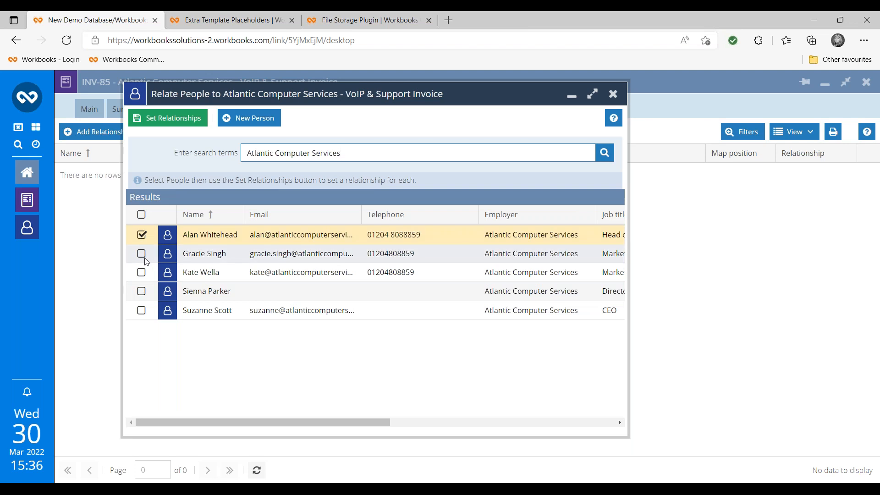
{"action": "left_click", "coordinate": [142, 253]}
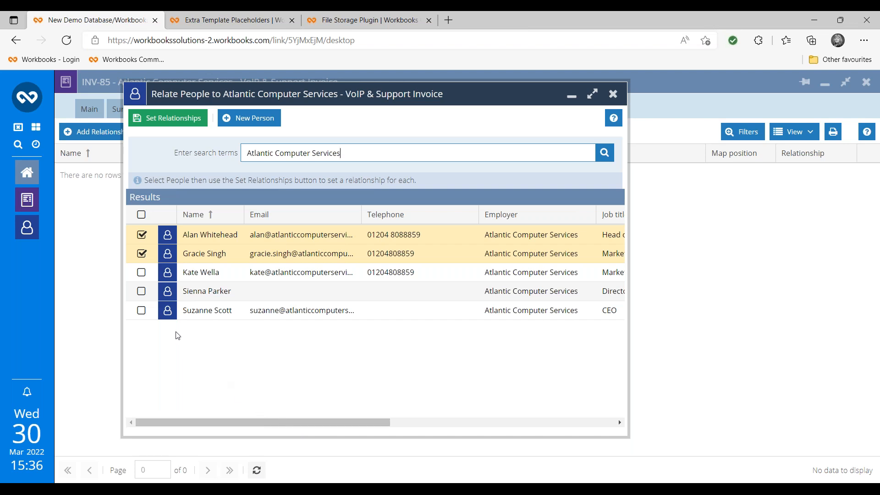
{"action": "left_click", "coordinate": [164, 127]}
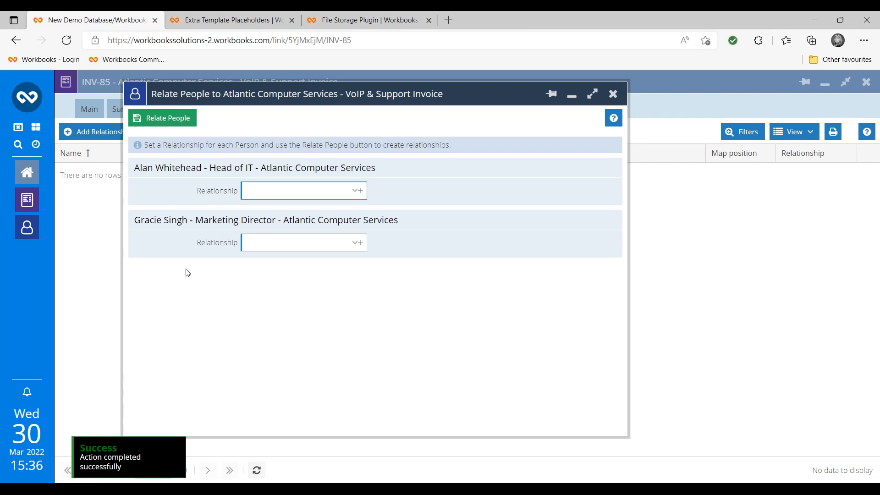
{"action": "left_click", "coordinate": [354, 194]}
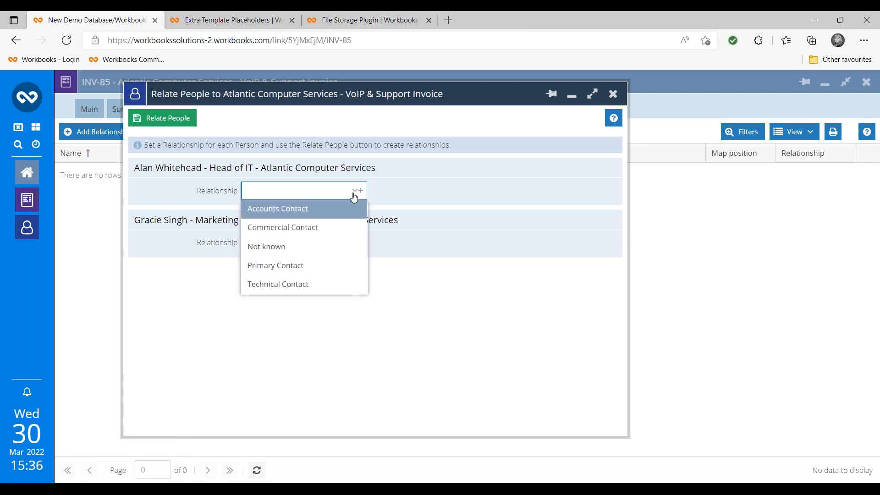
{"action": "left_click", "coordinate": [332, 227]}
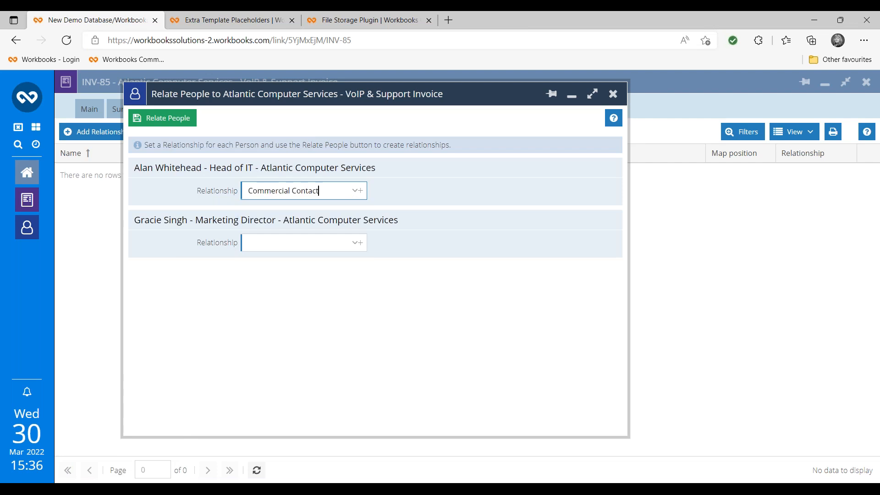
{"action": "left_click", "coordinate": [354, 243]}
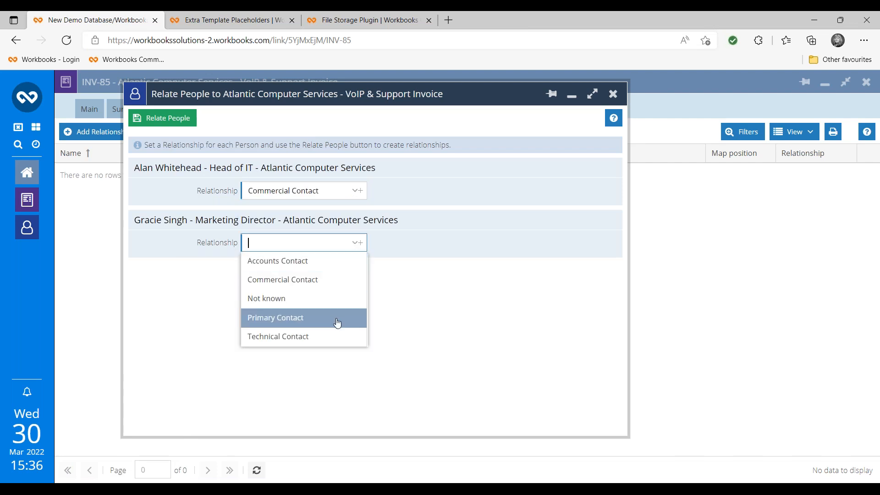
{"action": "left_click", "coordinate": [326, 338]}
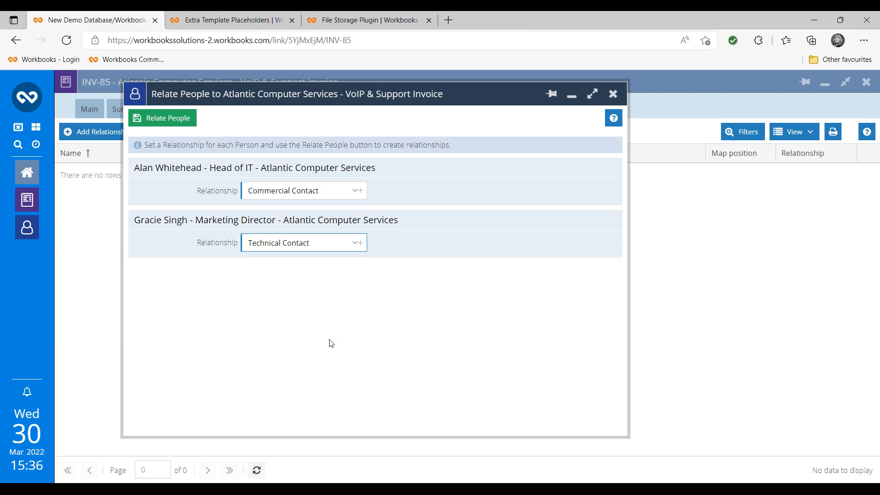
{"action": "left_click", "coordinate": [167, 118]}
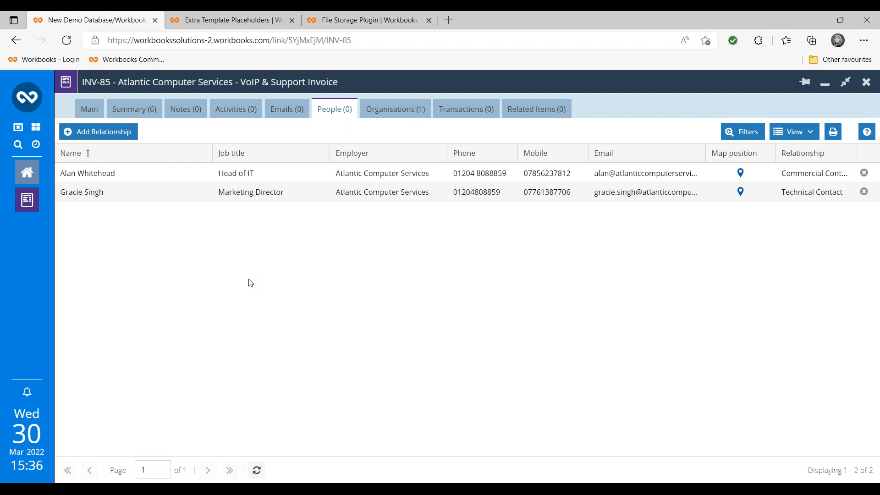
- Search for the Workbooks ltd Director by name and relate them to INV-85 as Not known
{"action": "left_click", "coordinate": [125, 137]}
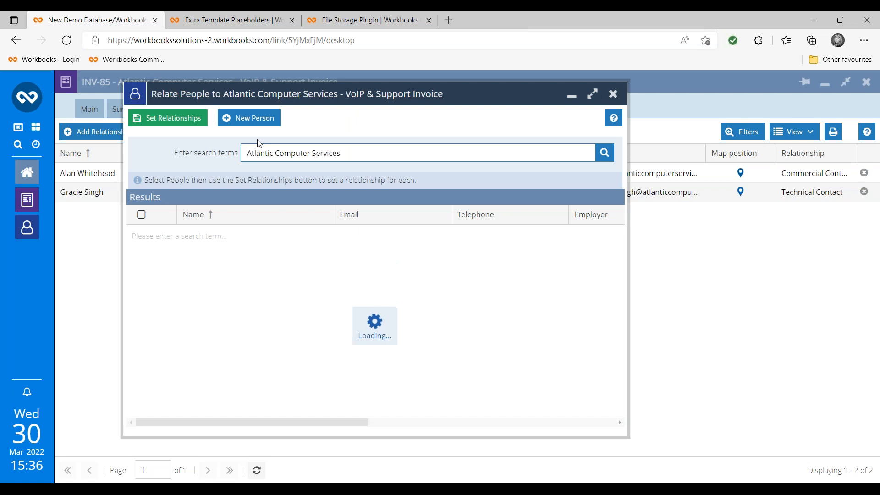
{"action": "left_click_drag", "start_coordinate": [341, 154], "coordinate": [161, 147]}
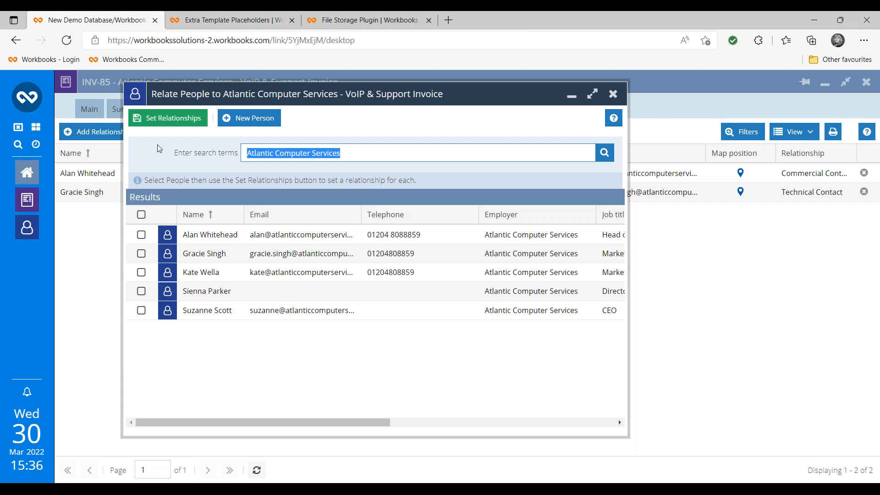
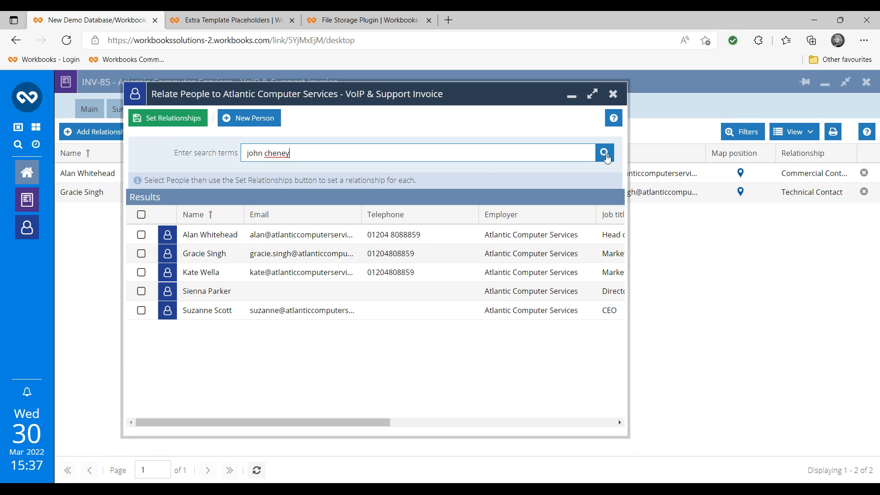
{"action": "left_click", "coordinate": [605, 155]}
{"action": "left_click", "coordinate": [141, 235]}
{"action": "left_click", "coordinate": [166, 120]}
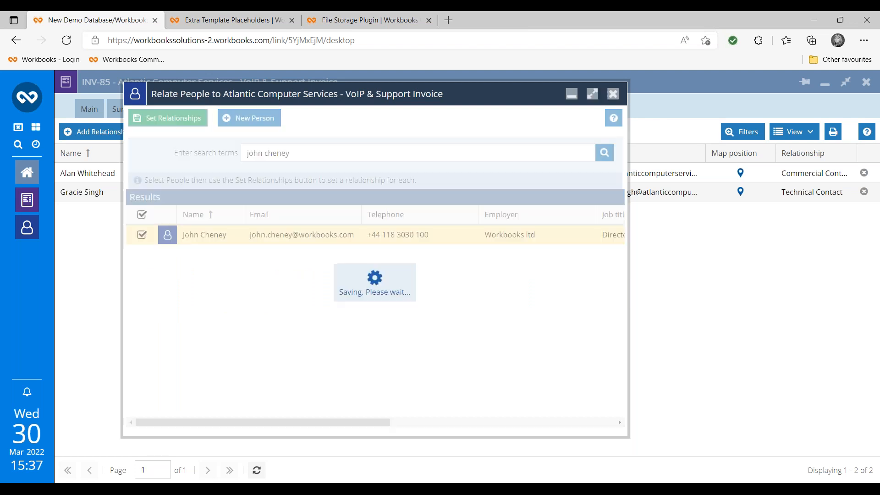
{"action": "left_click", "coordinate": [356, 197]}
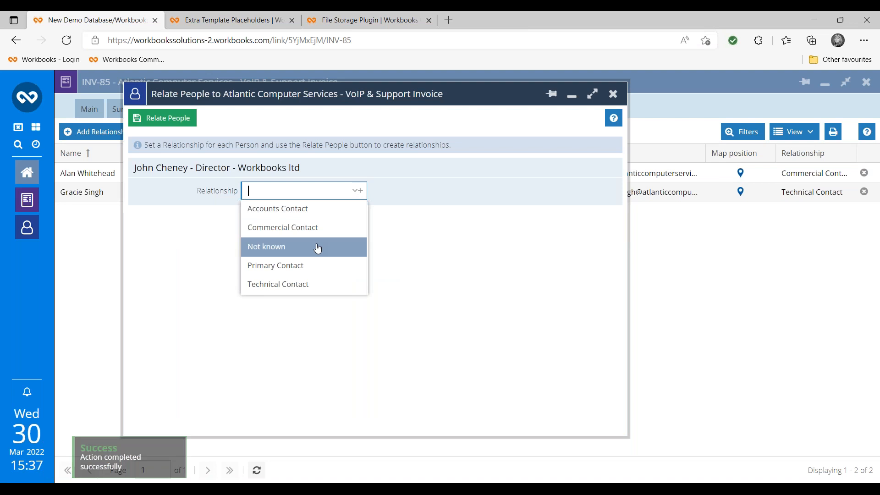
{"action": "left_click", "coordinate": [318, 248]}
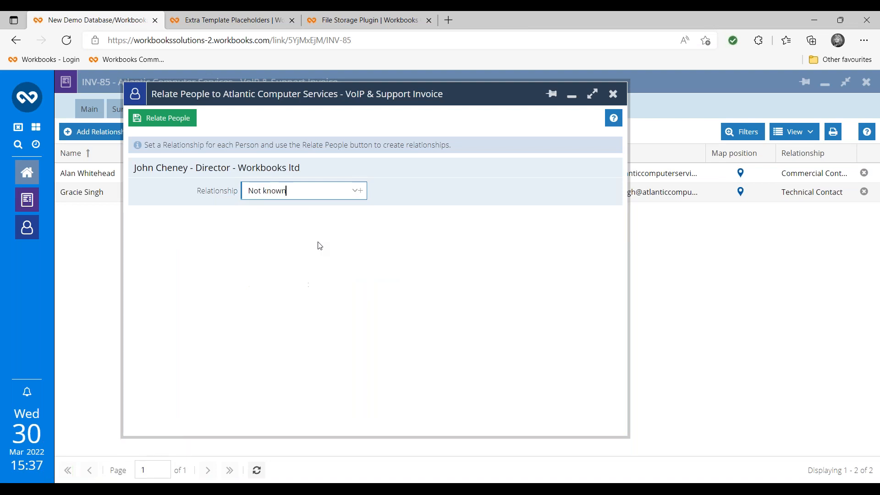
{"action": "left_click", "coordinate": [180, 124]}
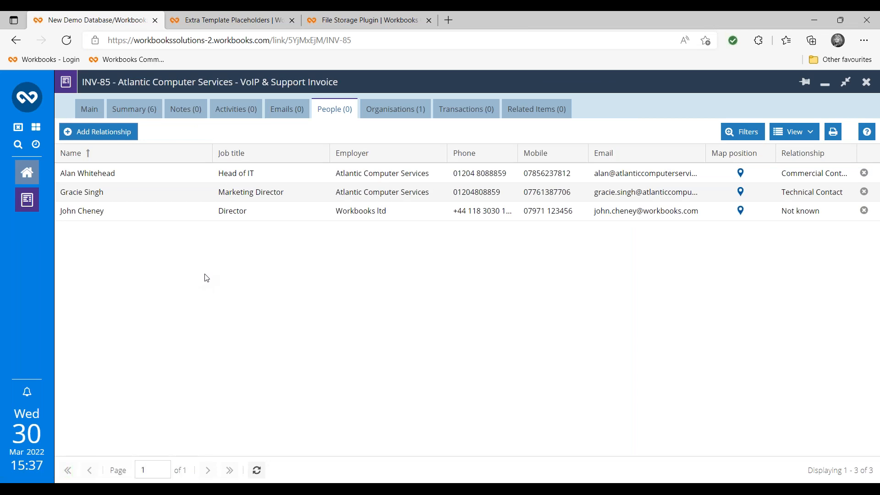
- Close invoice INV-85 and open opportunity OPP-852 'Atlantic - office refit' maximised
{"action": "left_click", "coordinate": [90, 110]}
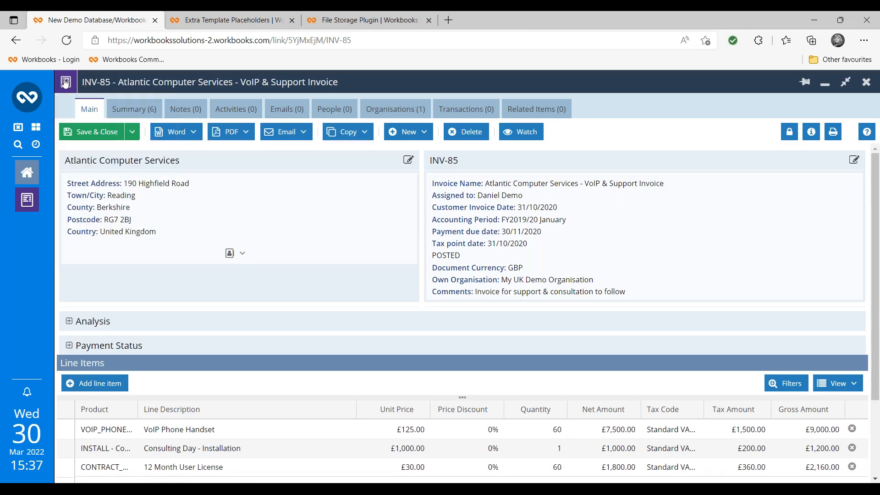
{"action": "left_click", "coordinate": [66, 82]}
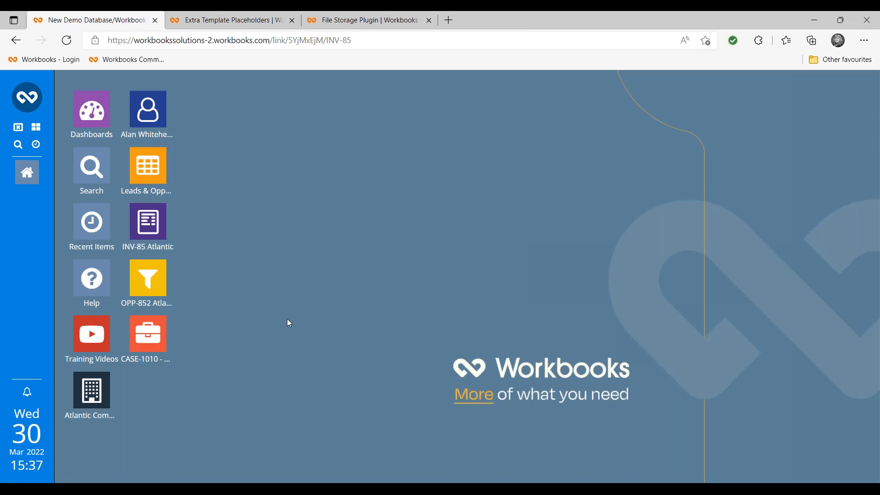
{"action": "left_click", "coordinate": [149, 292]}
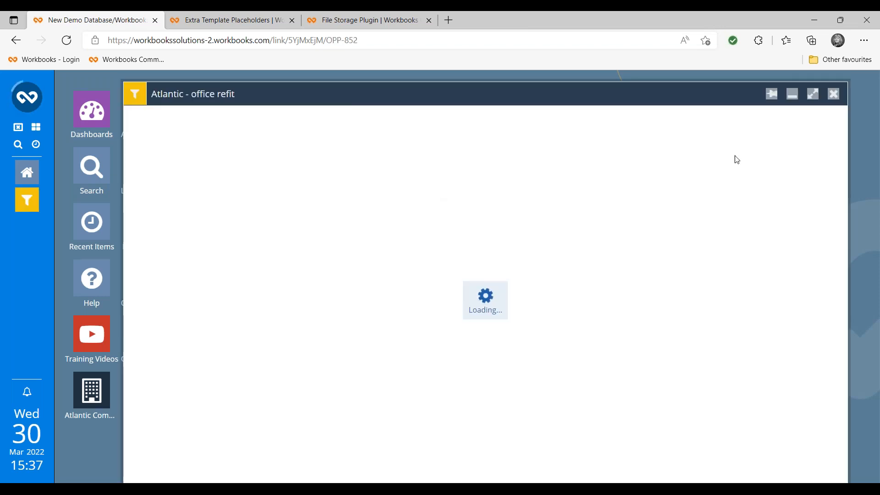
{"action": "left_click", "coordinate": [813, 95]}
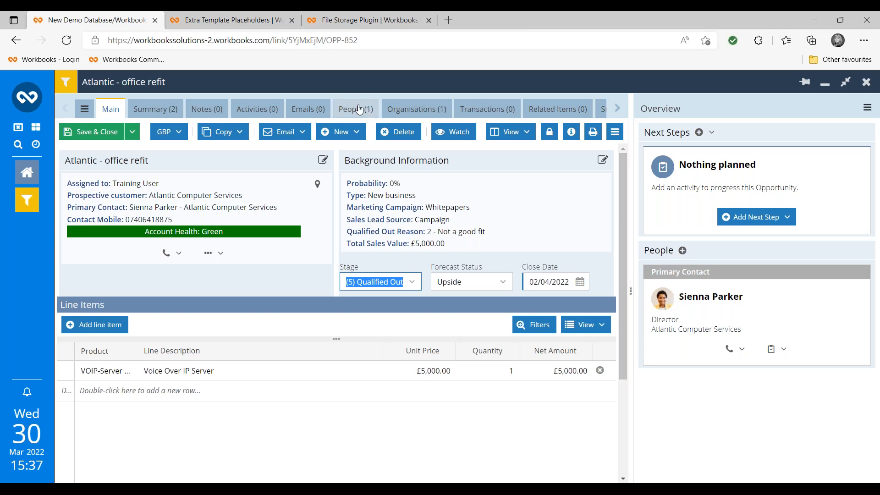
- Pick the Head of IT and Marketing Director as people to relate to the opportunity
{"action": "left_click", "coordinate": [682, 251]}
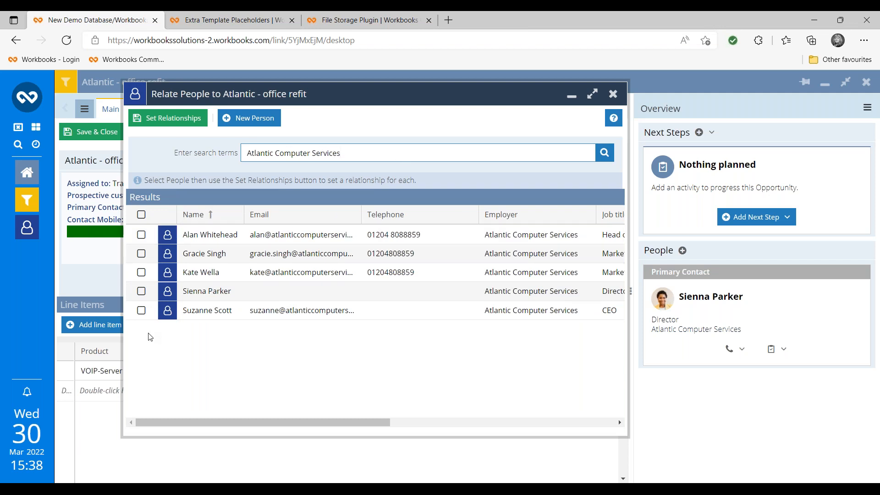
{"action": "left_click", "coordinate": [141, 234]}
{"action": "left_click", "coordinate": [141, 253]}
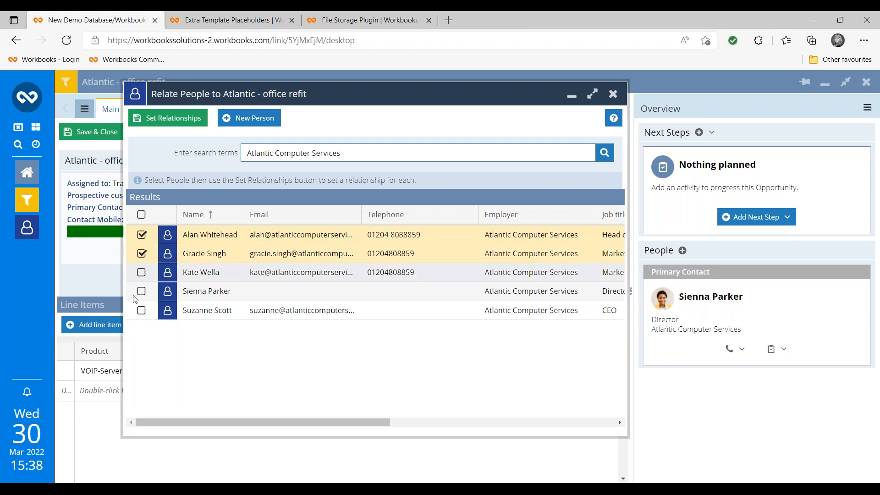
{"action": "left_click", "coordinate": [168, 118]}
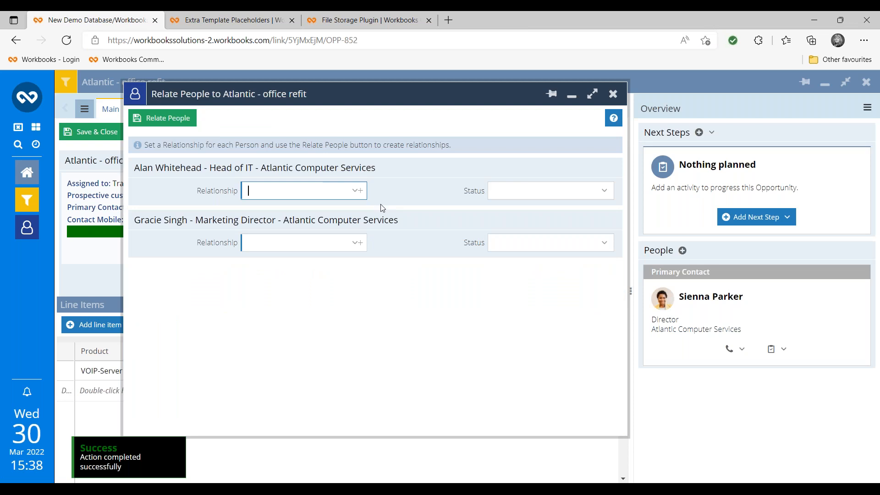
- Make the Head of IT Primary Contact (Not known) and the Marketing Director Influencer (Positive), then save
{"action": "left_click", "coordinate": [357, 191]}
{"action": "left_click", "coordinate": [332, 210]}
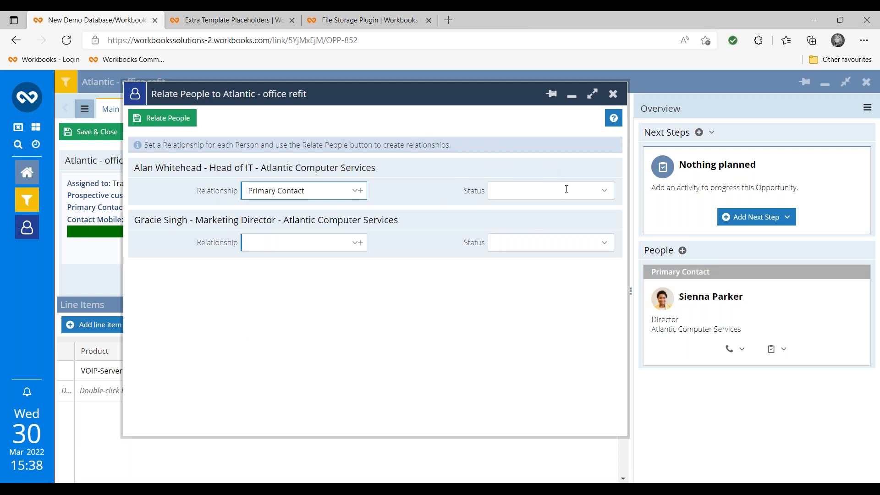
{"action": "left_click", "coordinate": [606, 197]}
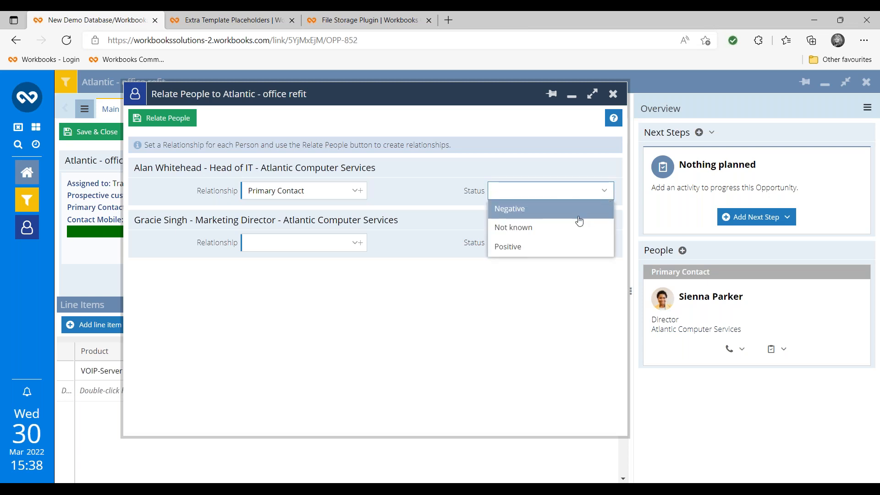
{"action": "left_click", "coordinate": [564, 229]}
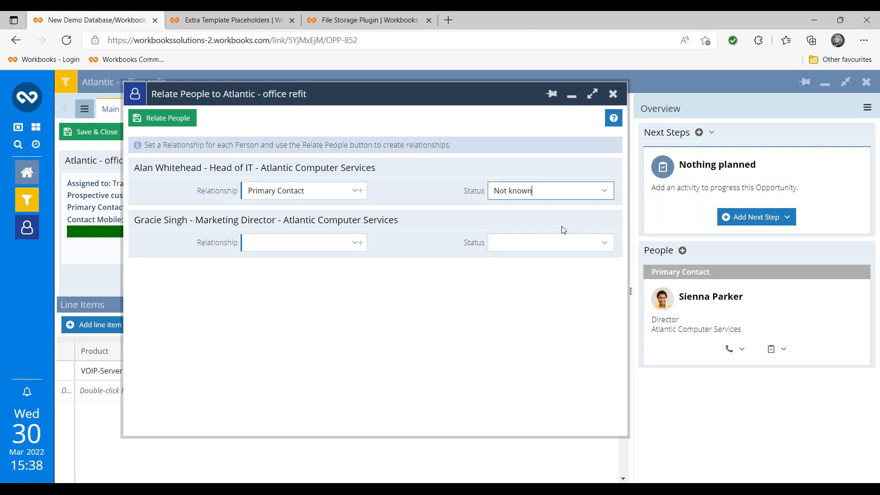
{"action": "left_click", "coordinate": [355, 248]}
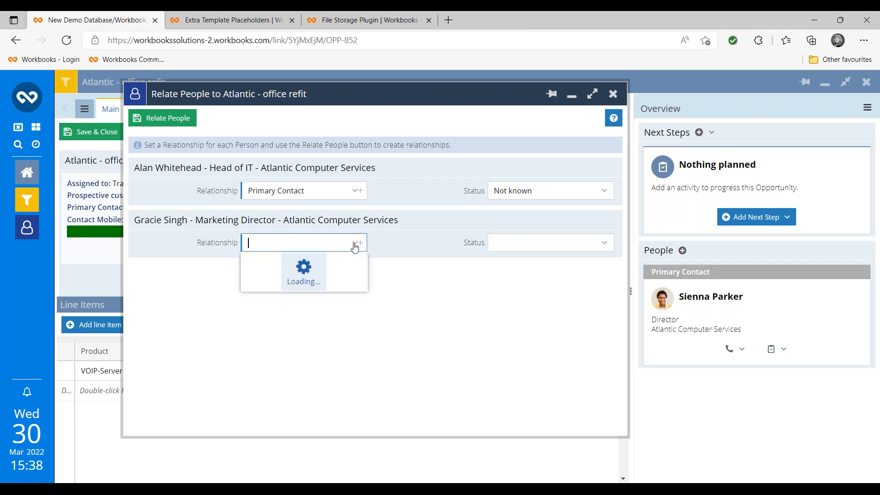
{"action": "left_click", "coordinate": [279, 298]}
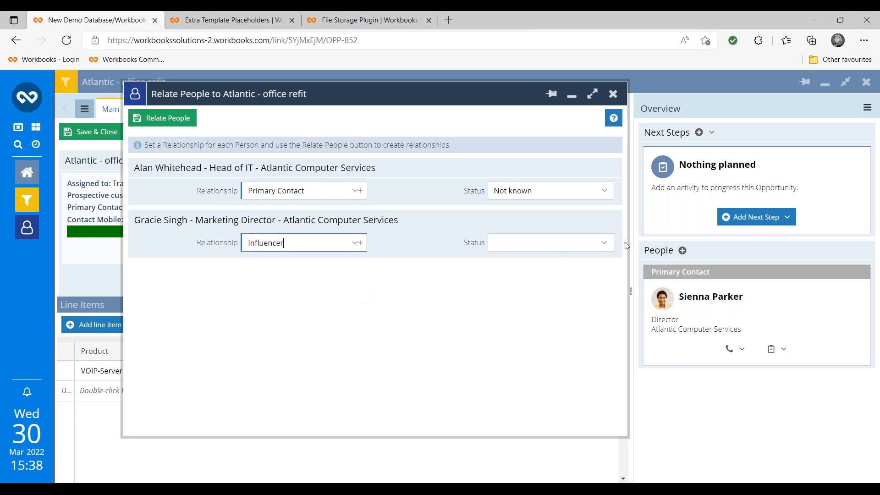
{"action": "left_click", "coordinate": [605, 243]}
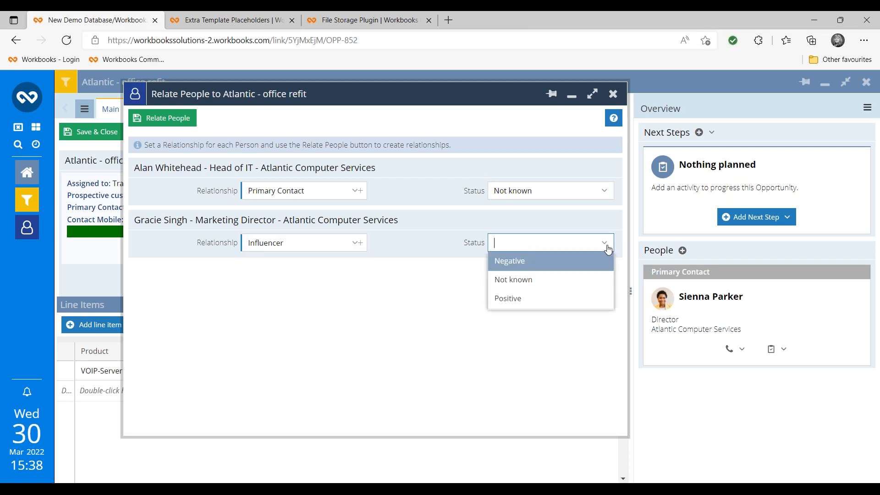
{"action": "left_click", "coordinate": [533, 299]}
{"action": "left_click", "coordinate": [154, 120]}
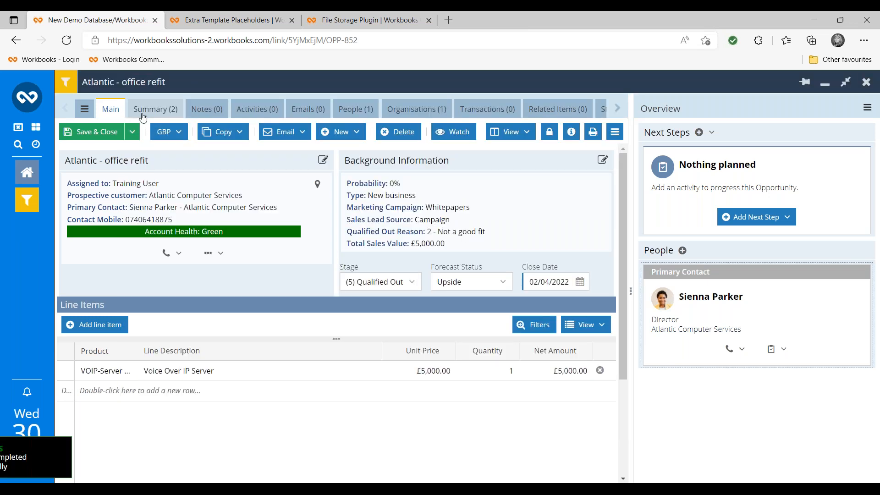
{"action": "scroll", "coordinate": [875, 368], "scroll_direction": "down", "scroll_amount": 3}
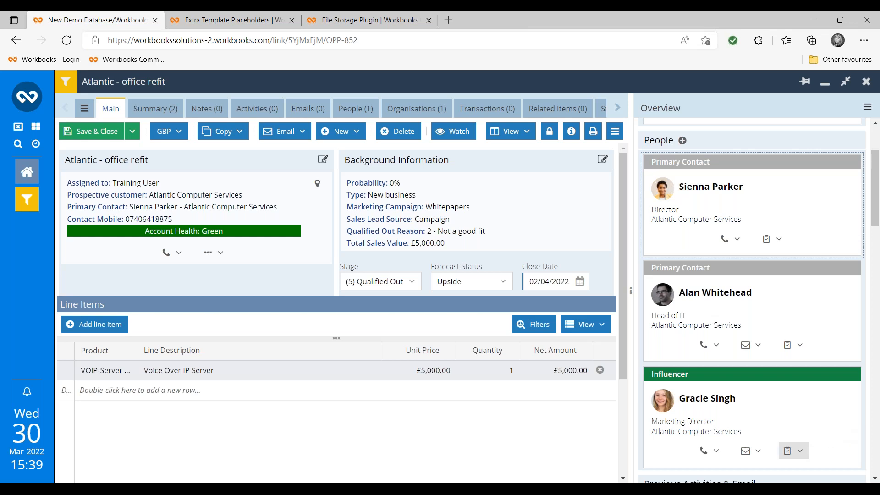
- Return to the PowerPoint slideshow and advance to the Enhancing Form Layouts slide
{"action": "key", "text": "alt+Tab"}
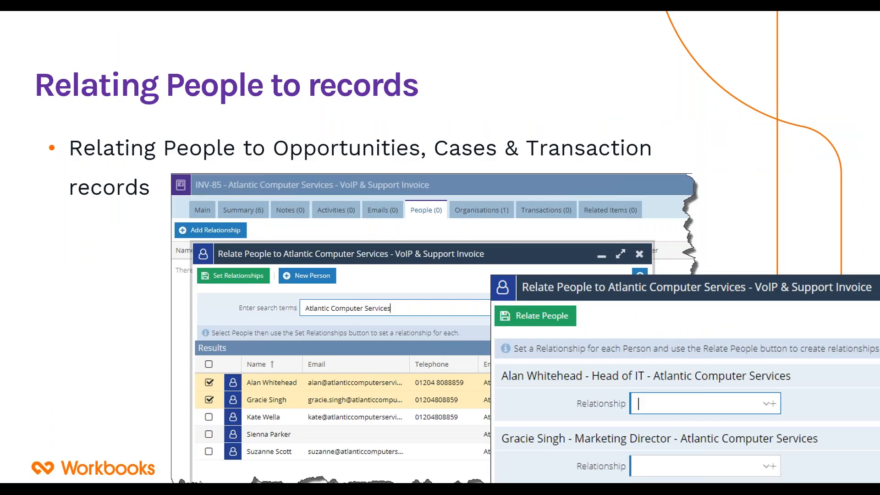
{"action": "key", "text": "Right"}
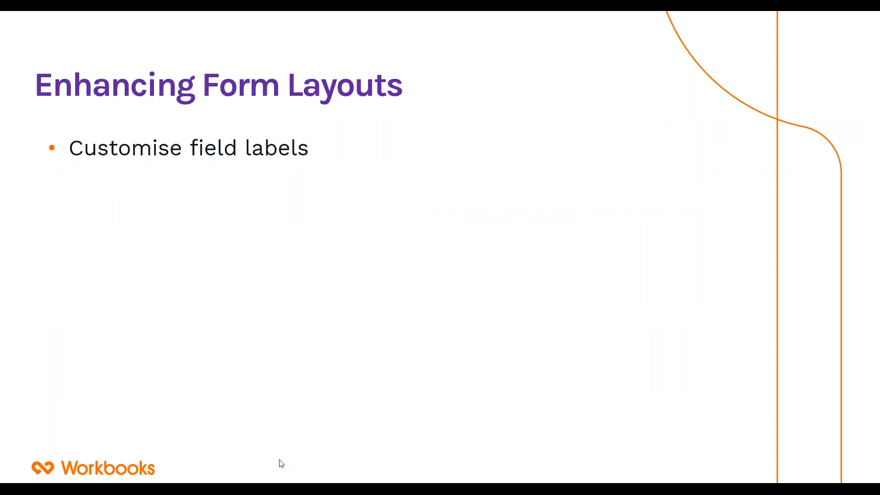